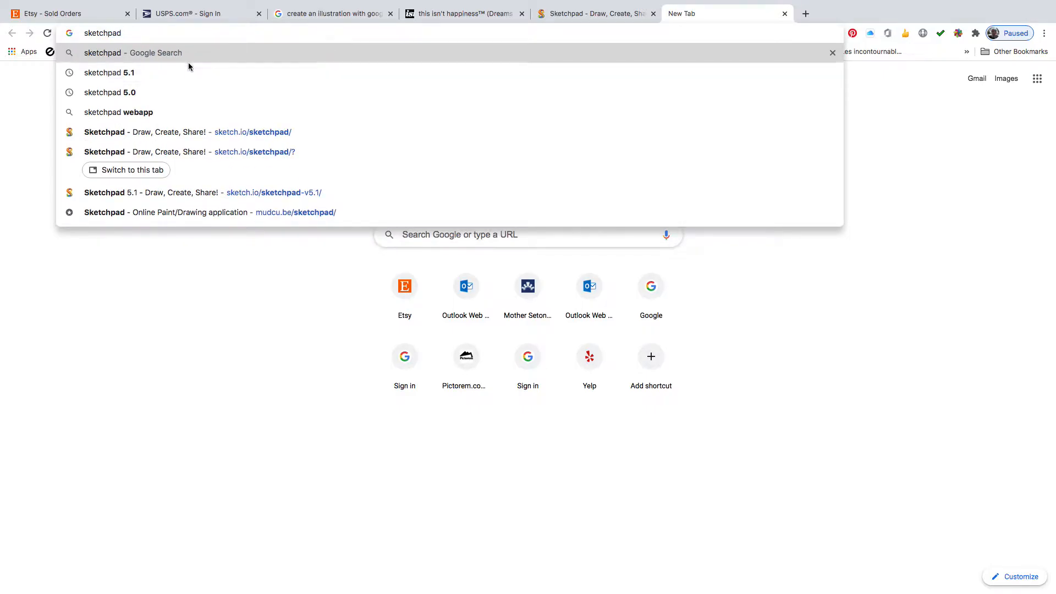
Search the web for sketchpad 5.1, open the Sketch.IO Sketchpad 5.1 drawing page and dismiss its welcome message
left_click(138, 77)
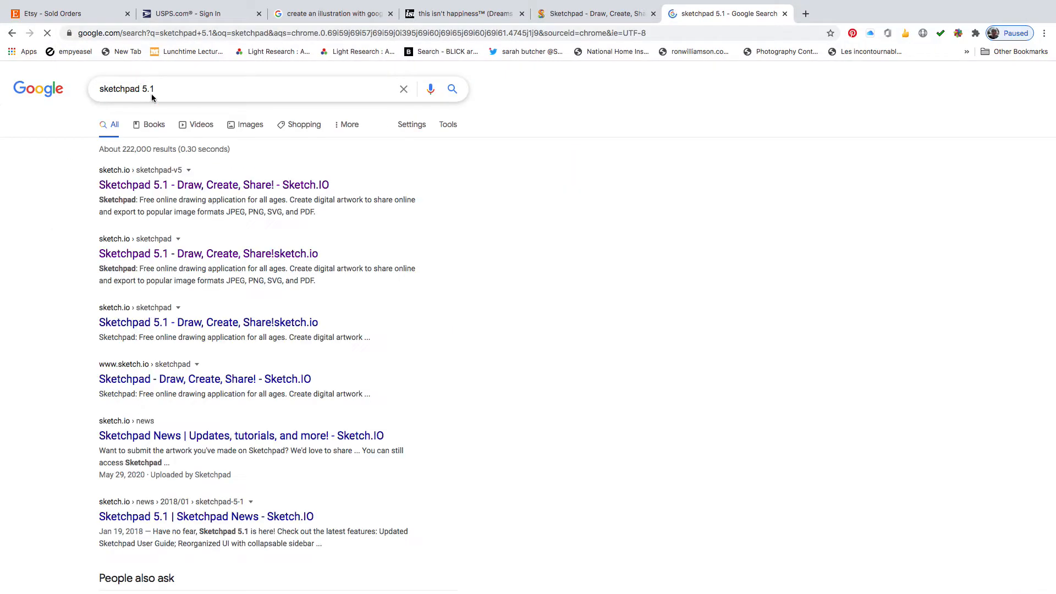
left_click(147, 186)
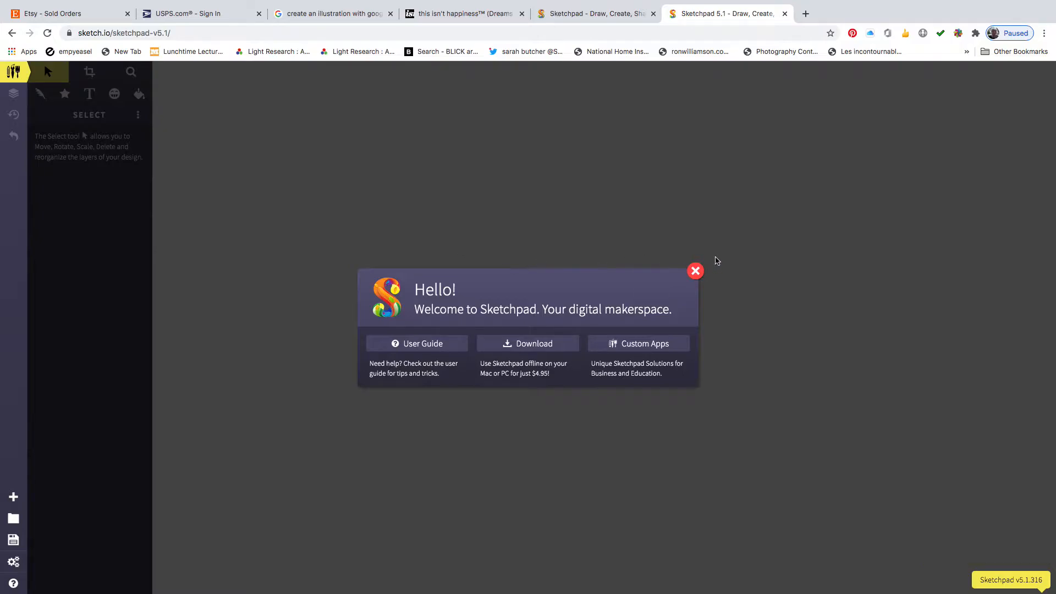
left_click(695, 270)
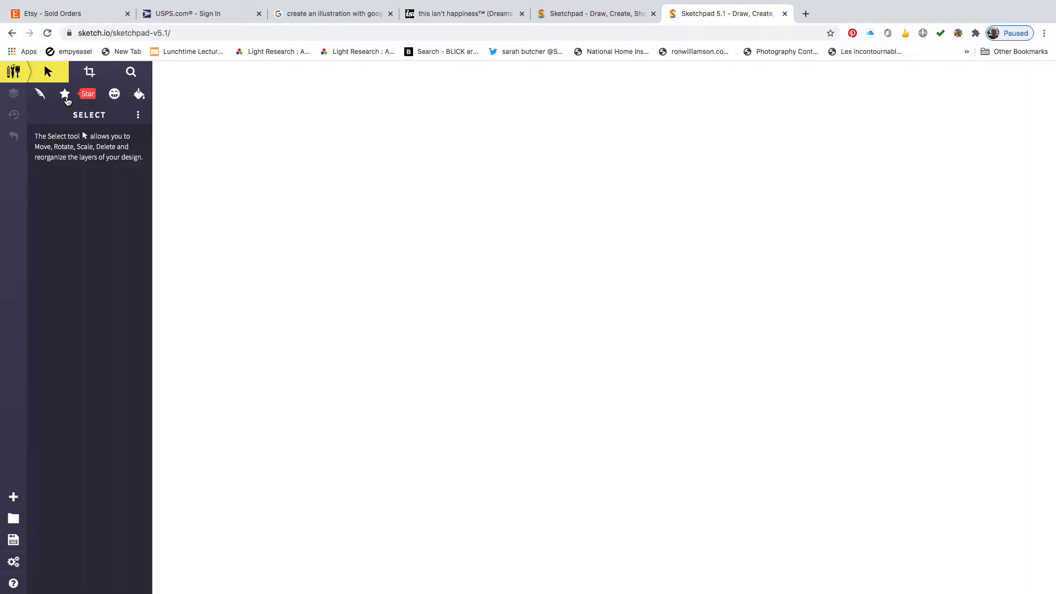
Choose the Heart as the shape to draw
left_click(65, 94)
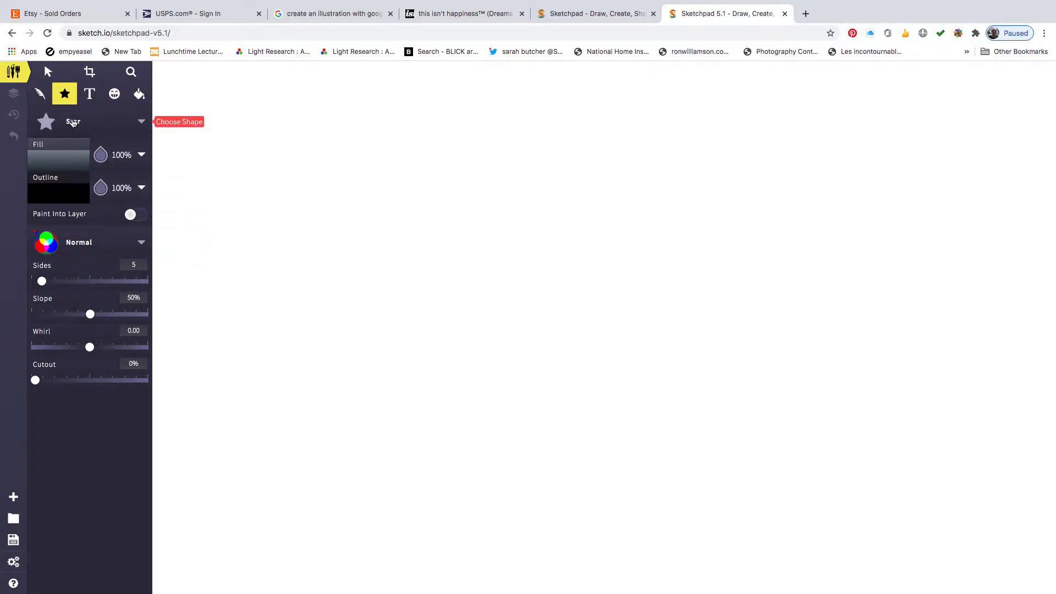
left_click(142, 122)
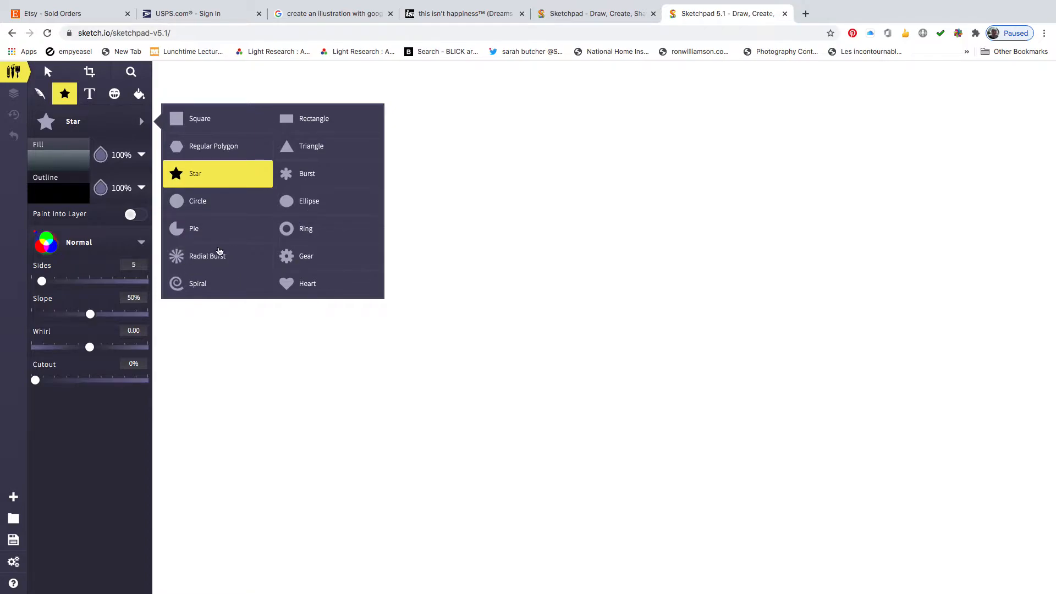
left_click(298, 285)
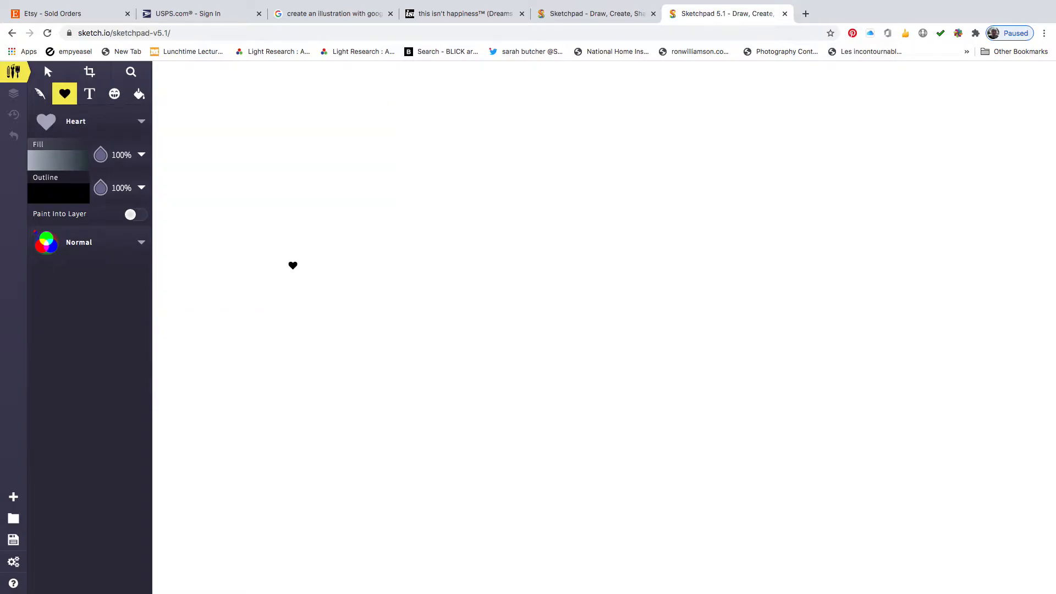
Set the heart's fill to the solid pink colour f3228a
left_click(57, 161)
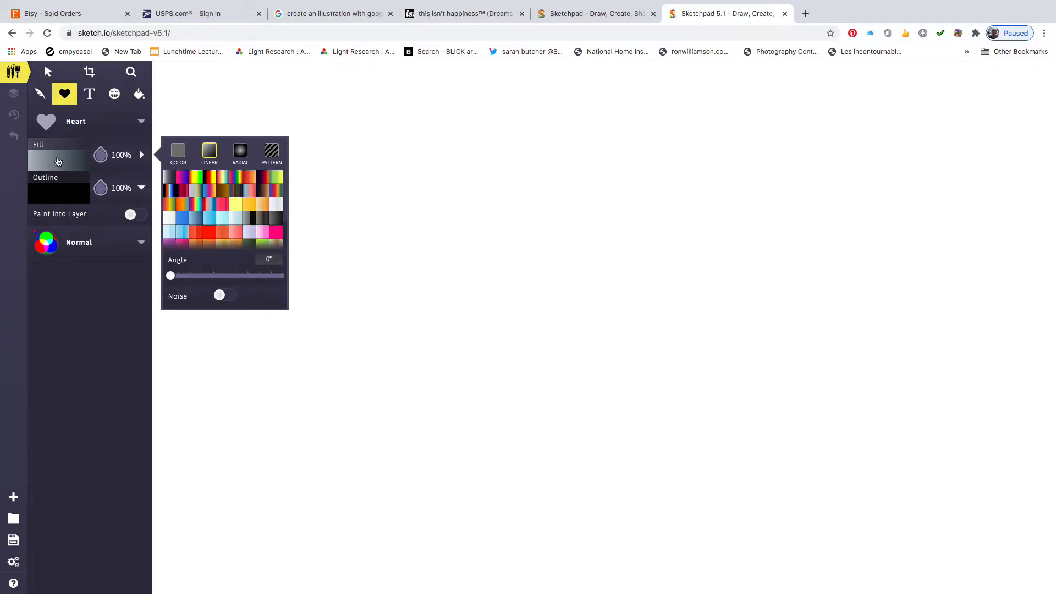
left_click(180, 152)
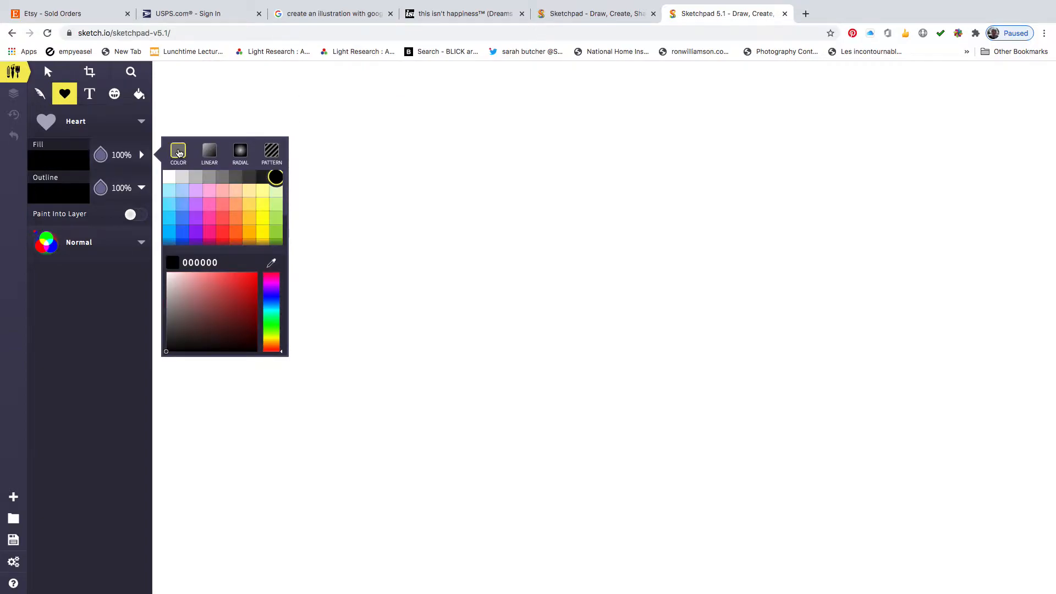
scroll(207, 228, "down", 1)
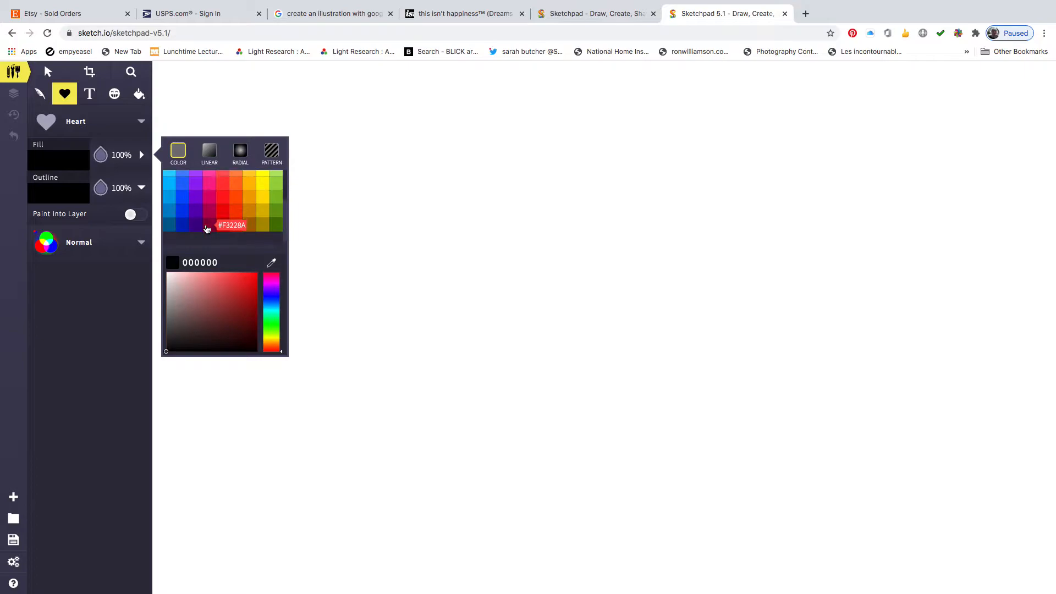
scroll(207, 229, "down", 3)
scroll(207, 229, "up", 3)
scroll(207, 228, "down", 3)
scroll(208, 229, "up", 3)
scroll(207, 229, "down", 3)
scroll(208, 228, "up", 2)
scroll(207, 229, "up", 1)
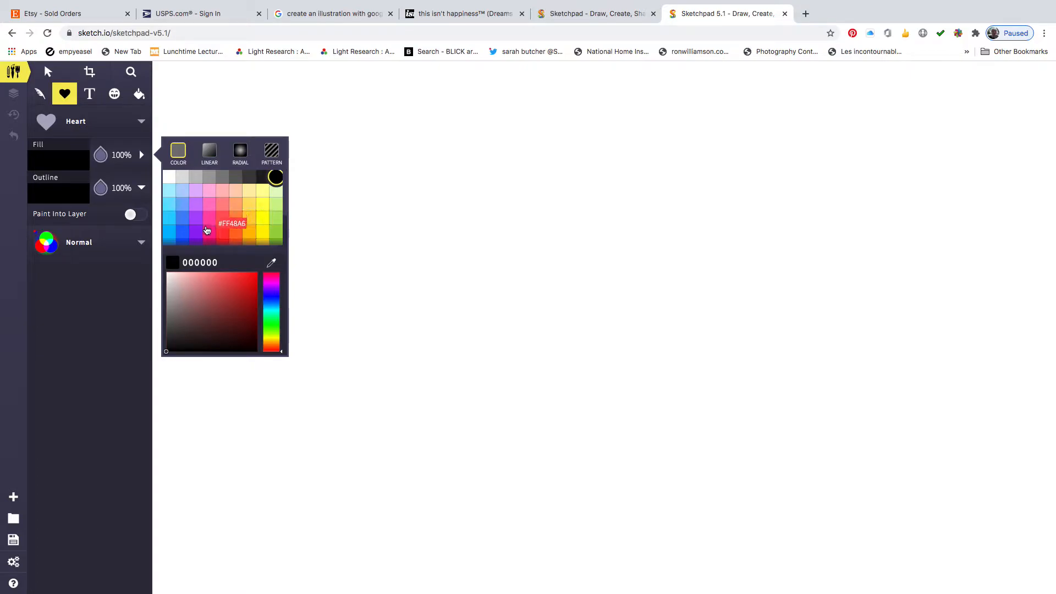
scroll(220, 226, "down", 2)
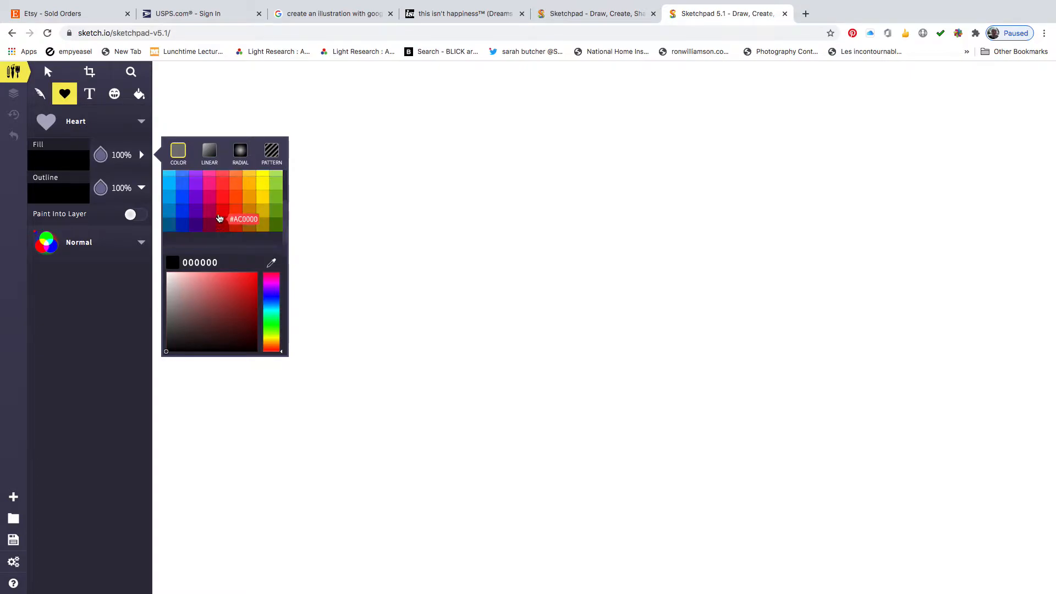
left_click(210, 187)
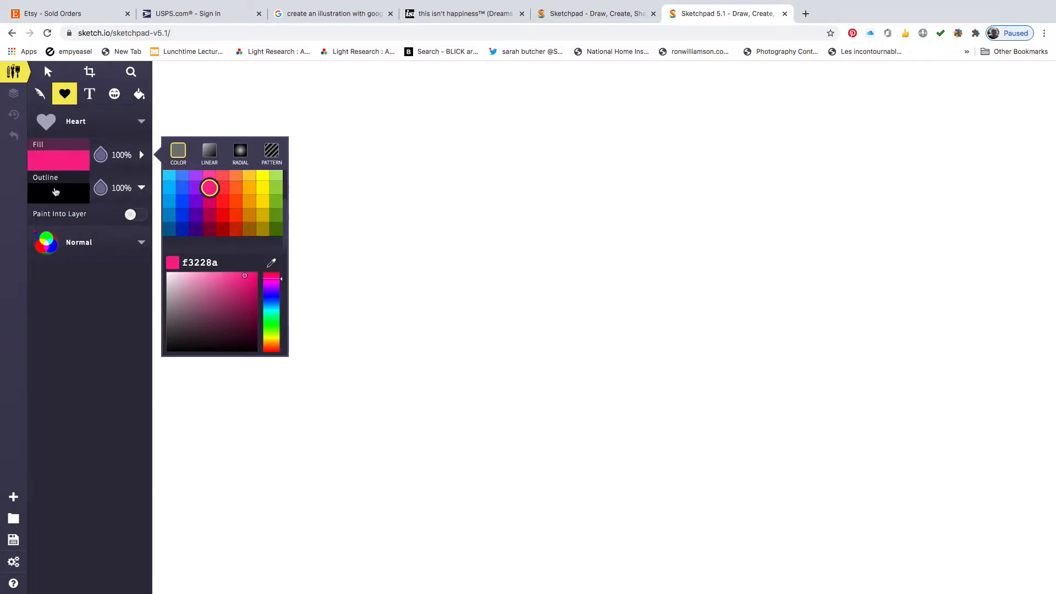
Set the outline opacity to 0% and draw a small pink heart in the upper-left area of the canvas
left_click(110, 188)
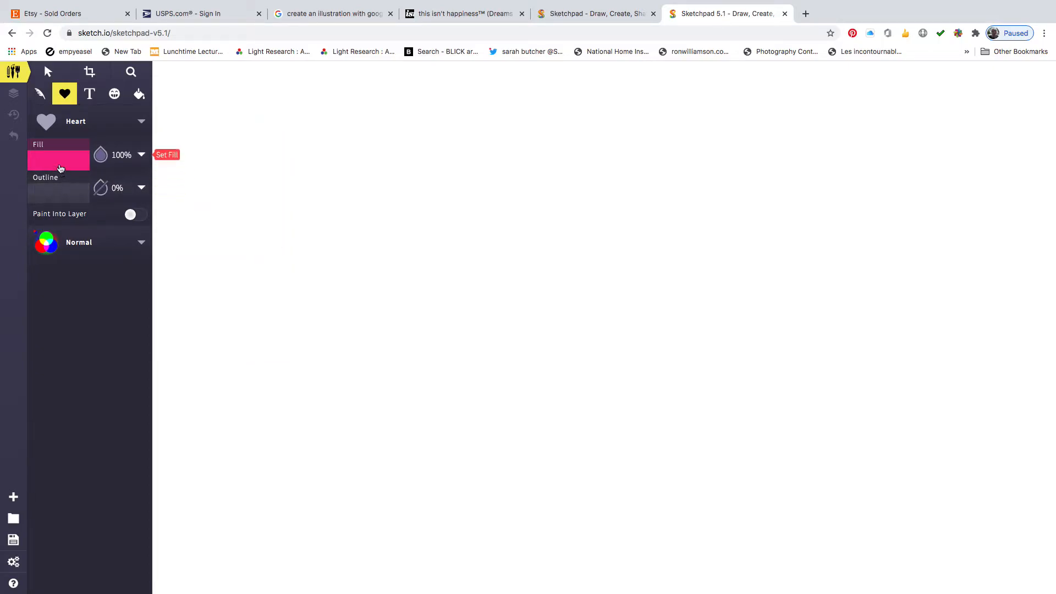
left_click(61, 167)
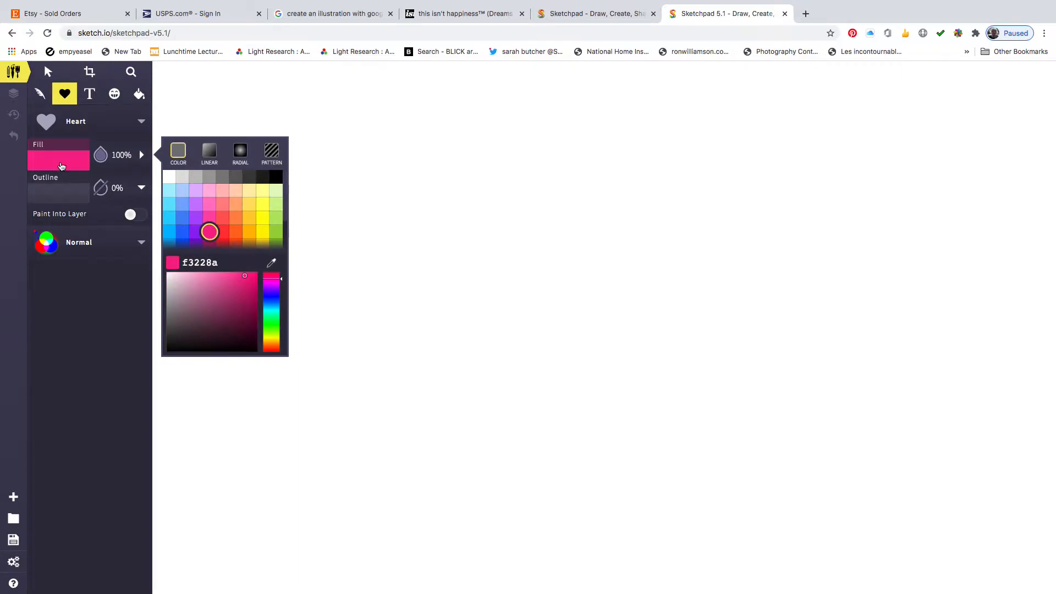
left_click(358, 151)
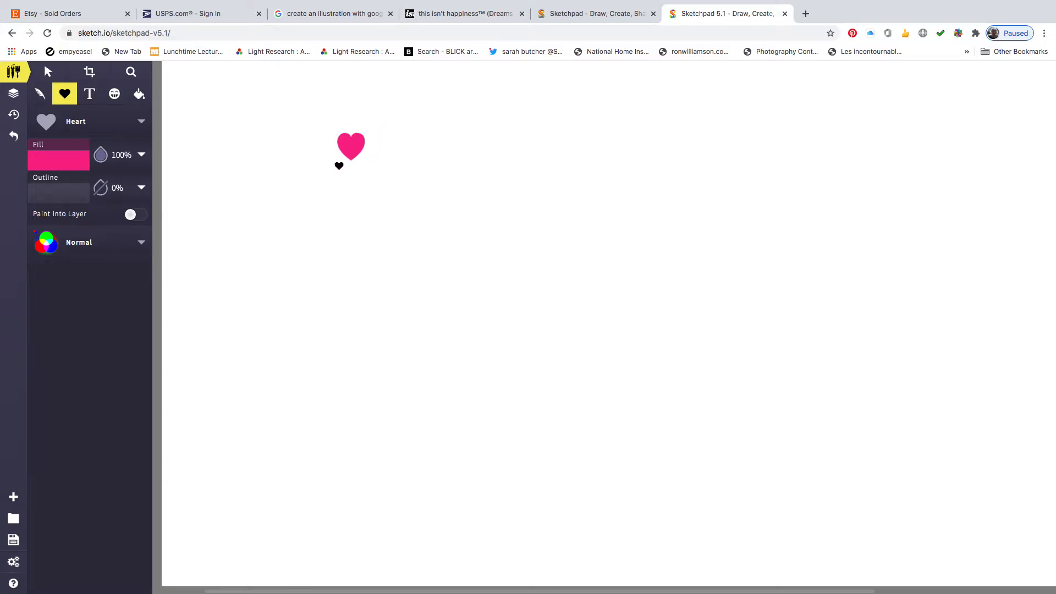
scroll(277, 156, "left", 1)
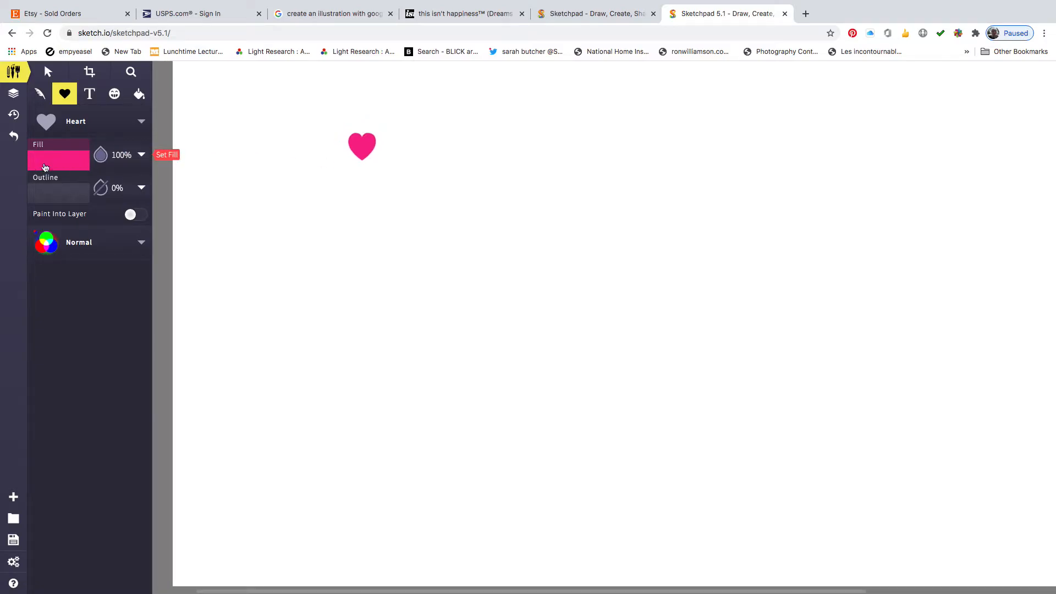
Draw a larger heart in muted pink below left of the first heart and another in lighter pink to its right
left_click(66, 163)
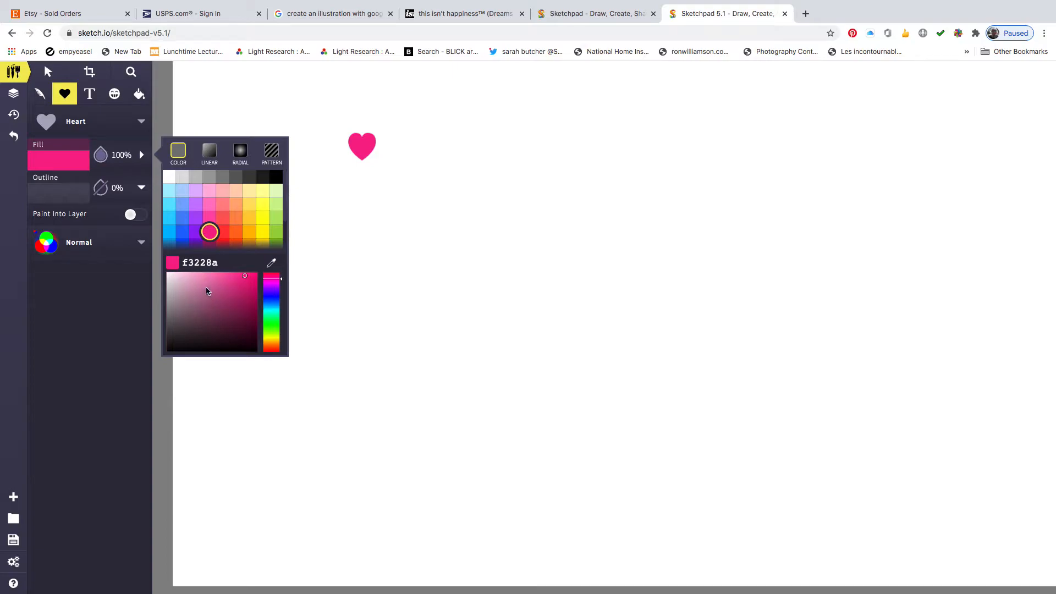
left_click(207, 287)
mouse_move(323, 176)
left_mouse_down()
mouse_move(341, 196)
mouse_move(327, 246)
mouse_move(307, 236)
mouse_move(324, 221)
left_mouse_up()
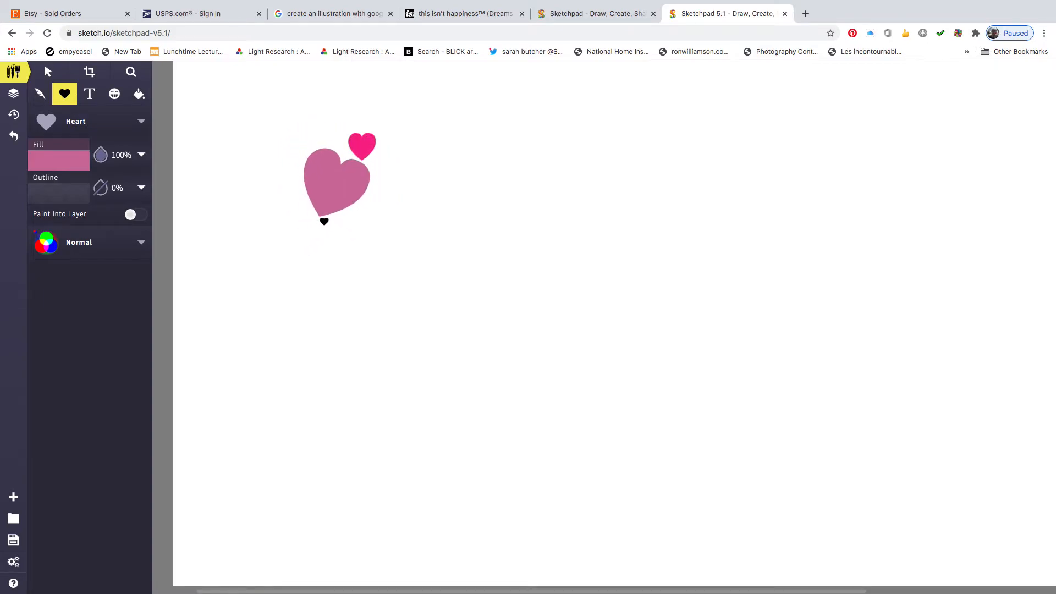
left_click(62, 158)
left_click(190, 281)
left_click_drag(404, 160, 402, 190)
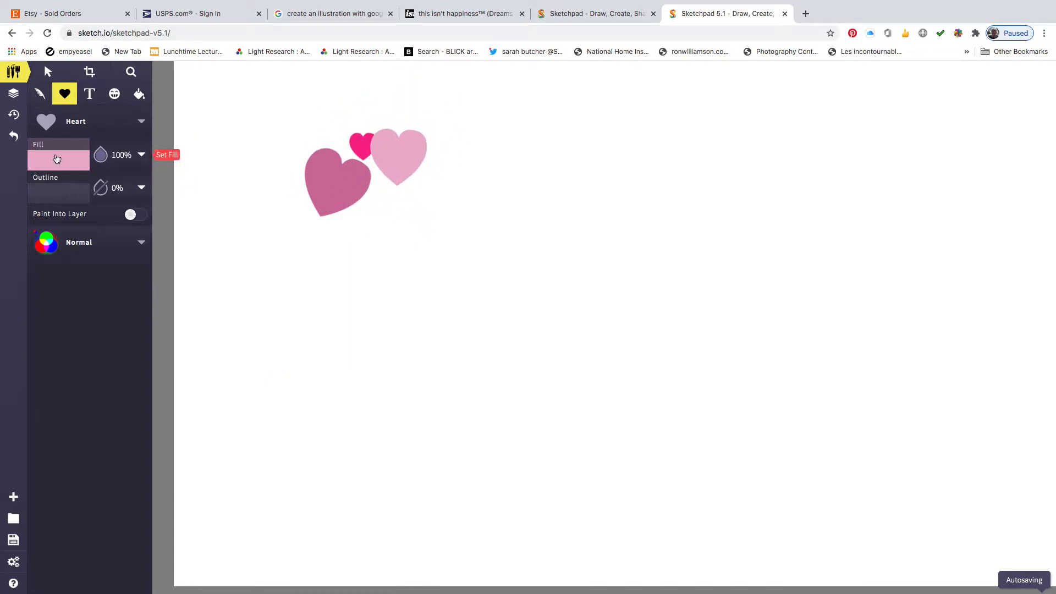
Set the fill to the pale pink f3d7e4 and draw a heart below the light pink one
left_click(64, 170)
left_click(177, 276)
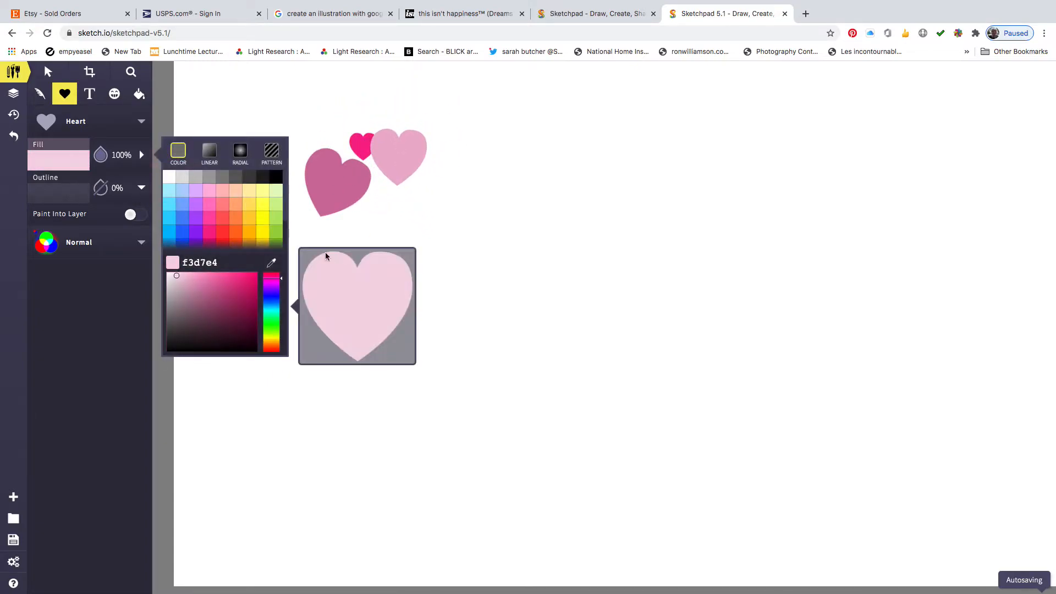
left_click_drag(388, 222, 399, 255)
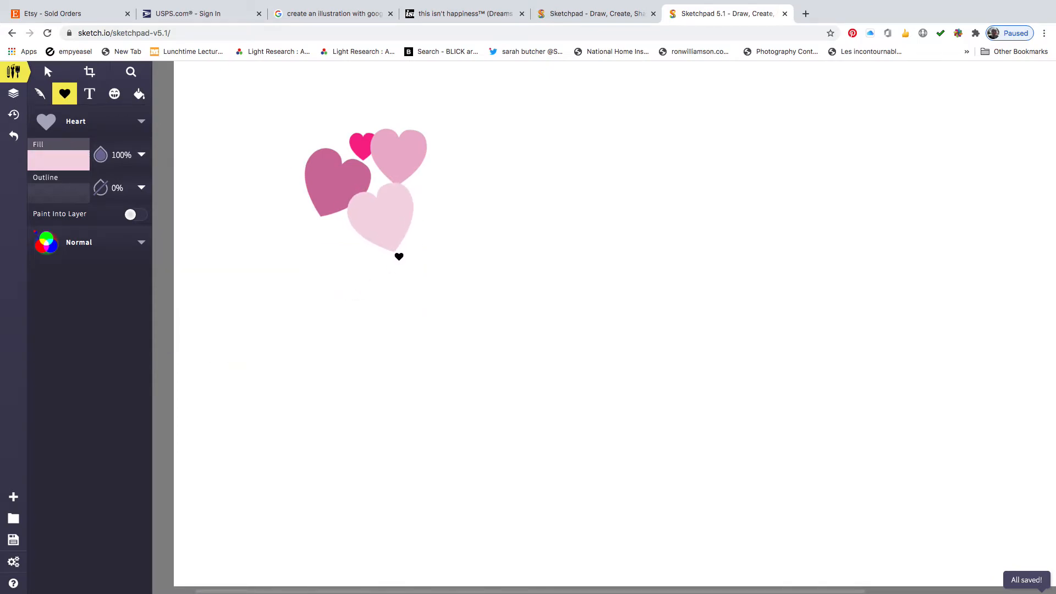
Draw a large maroon heart right of the cluster and a smaller heart filled with 542038 below it
left_click(74, 162)
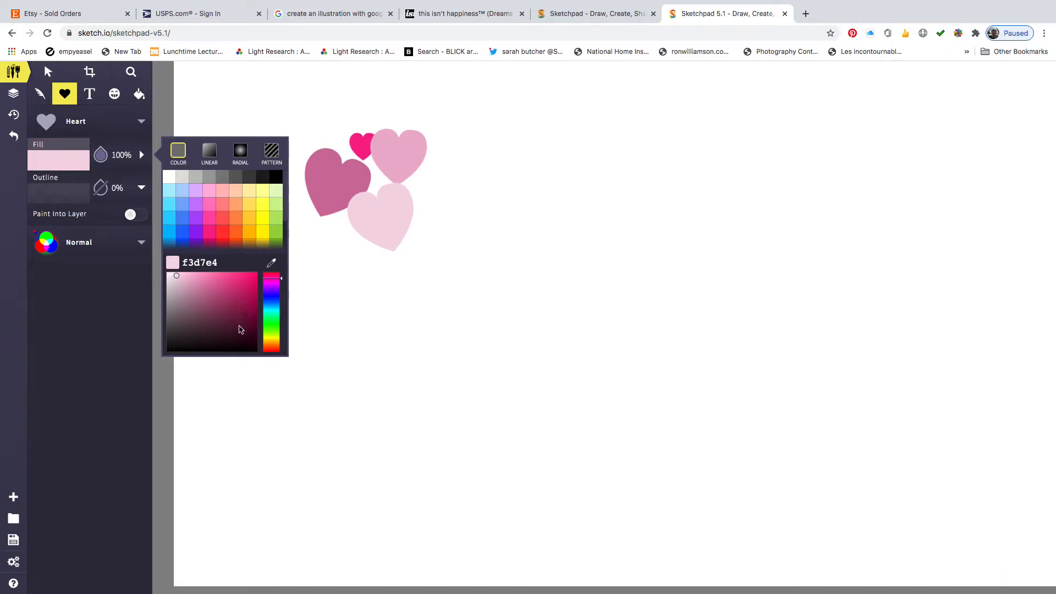
left_click(236, 321)
left_click_drag(458, 220, 440, 249)
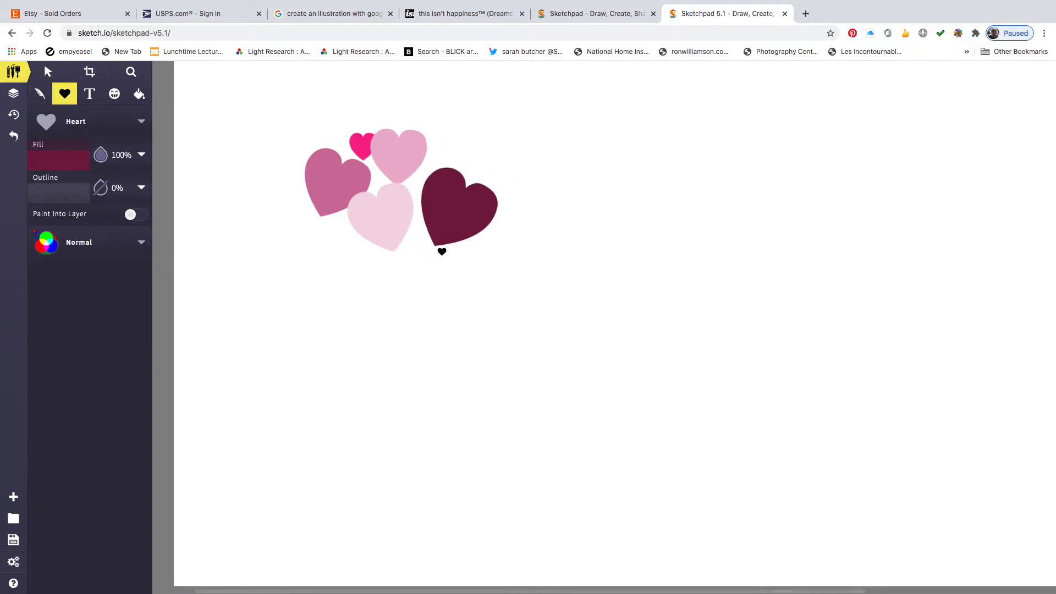
left_click(73, 161)
left_click(224, 332)
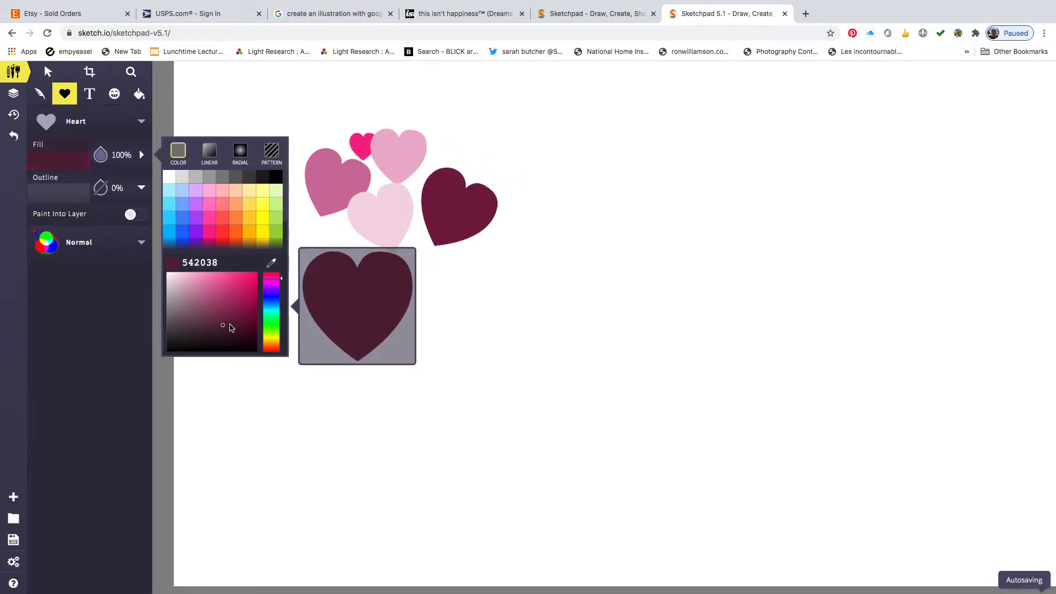
left_click_drag(427, 295, 439, 302)
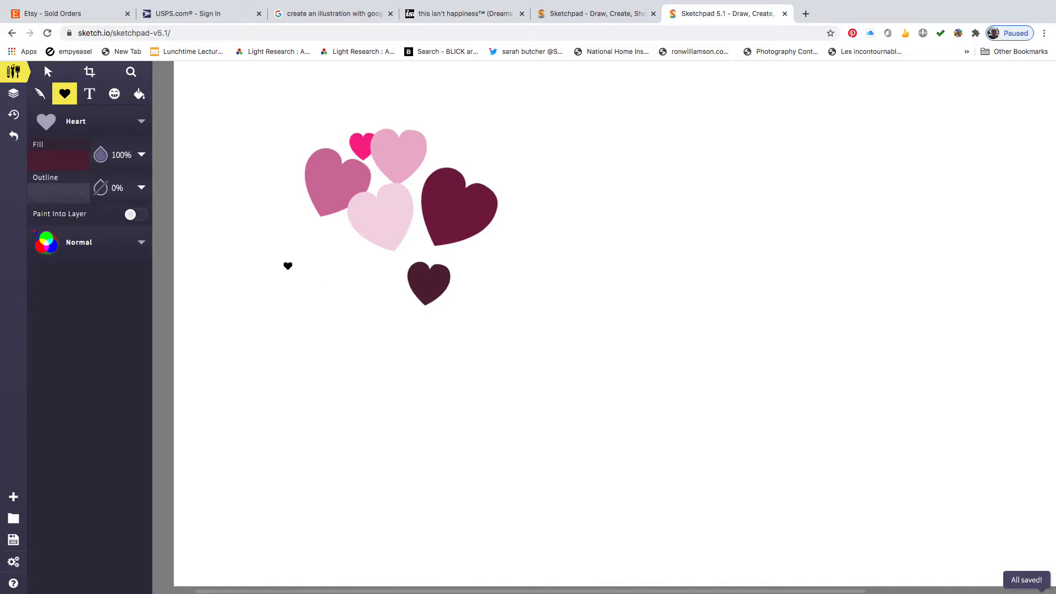
Draw a dark heart outlined in 7c2323 at the cluster's lower left and a smaller one outlined in d82727 at its upper left
left_click(80, 198)
left_click(231, 348)
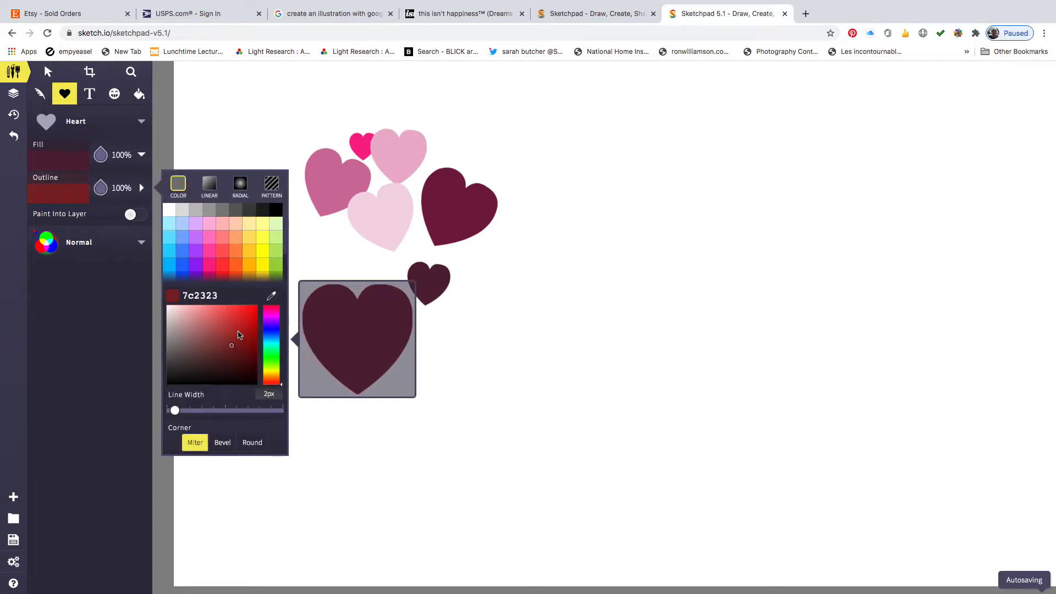
left_click_drag(319, 242, 326, 275)
left_click(60, 199)
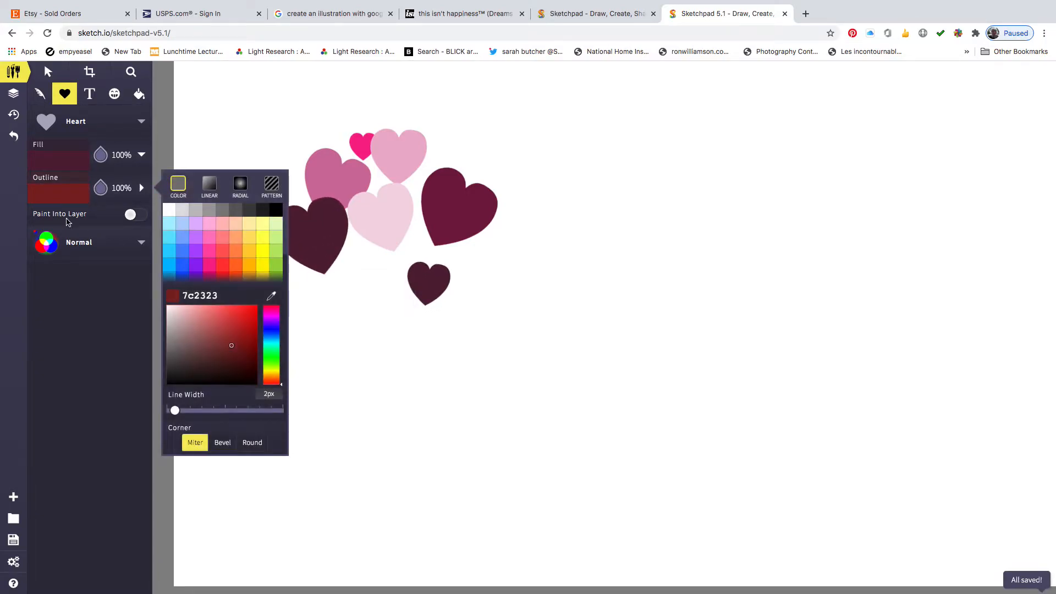
left_click(241, 317)
mouse_move(264, 135)
left_mouse_down()
mouse_move(273, 146)
mouse_move(264, 148)
left_mouse_up()
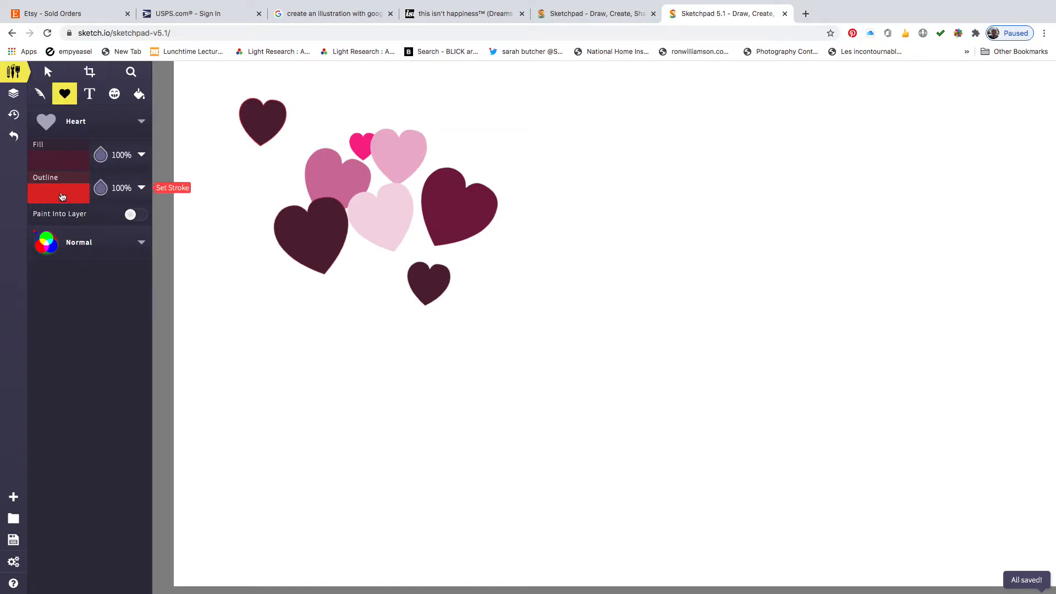
Undo and redo the last drawn heart
left_click(10, 138)
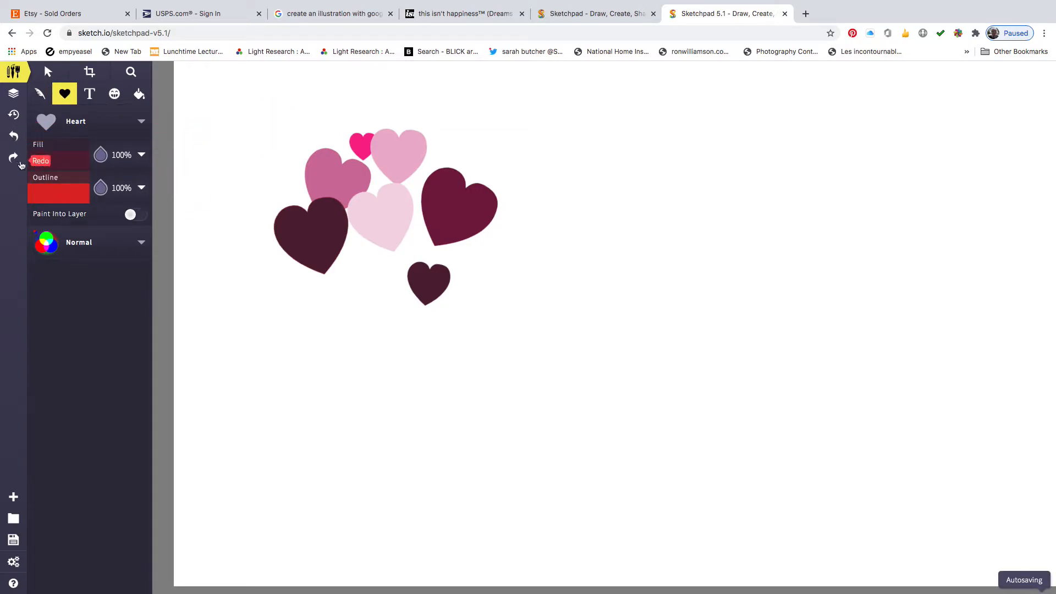
left_click(13, 159)
Set the outline opacity back to 0% for the next hearts
left_click(64, 165)
left_click(118, 185)
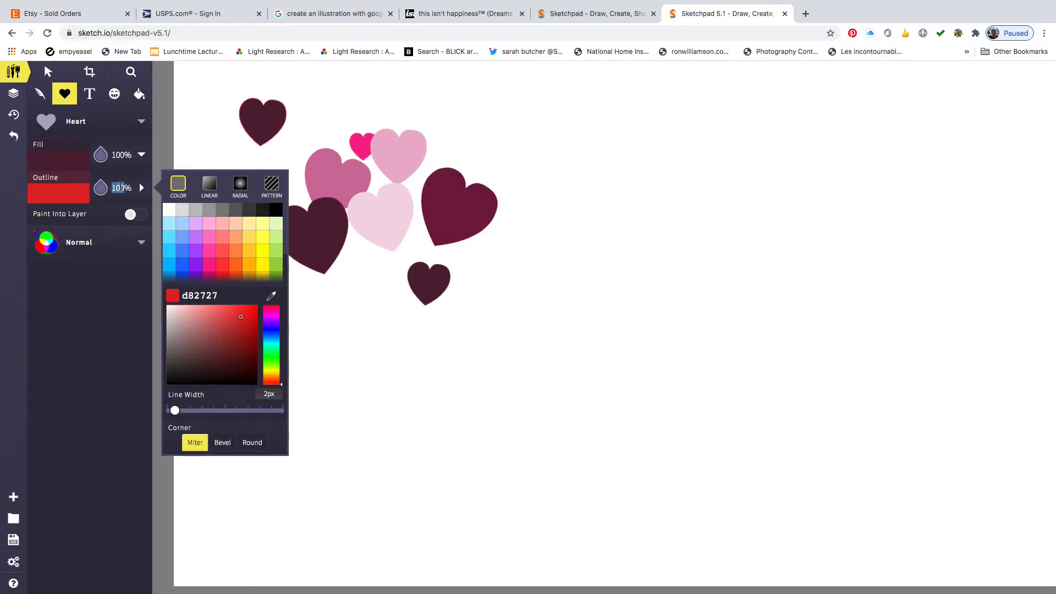
type("0")
Set a crimson fill and draw a small, a medium and a very large heart down the left side of the cluster
left_click(65, 166)
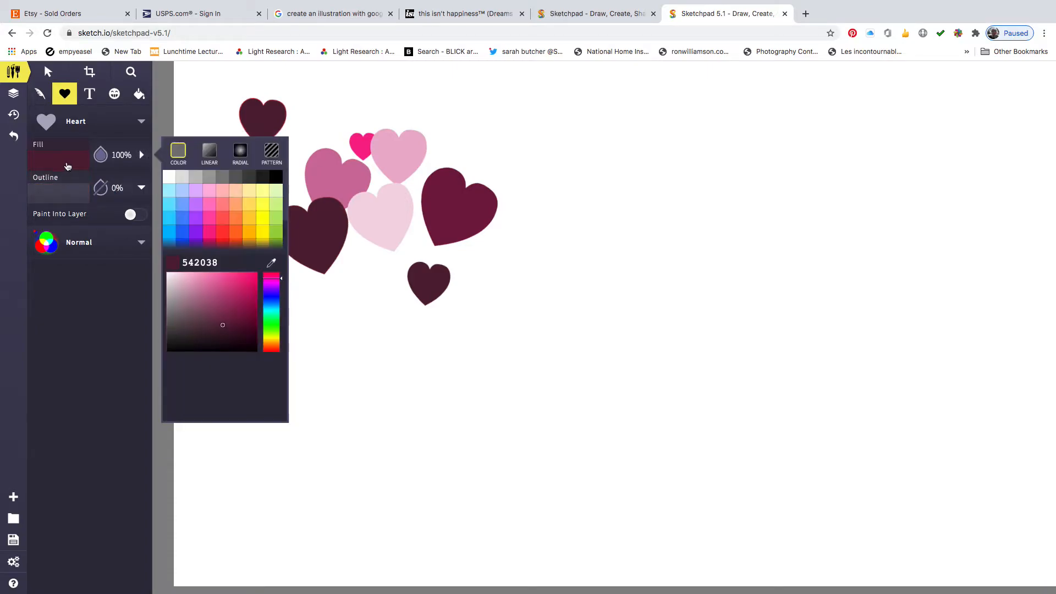
left_click(243, 283)
left_click_drag(236, 104, 245, 127)
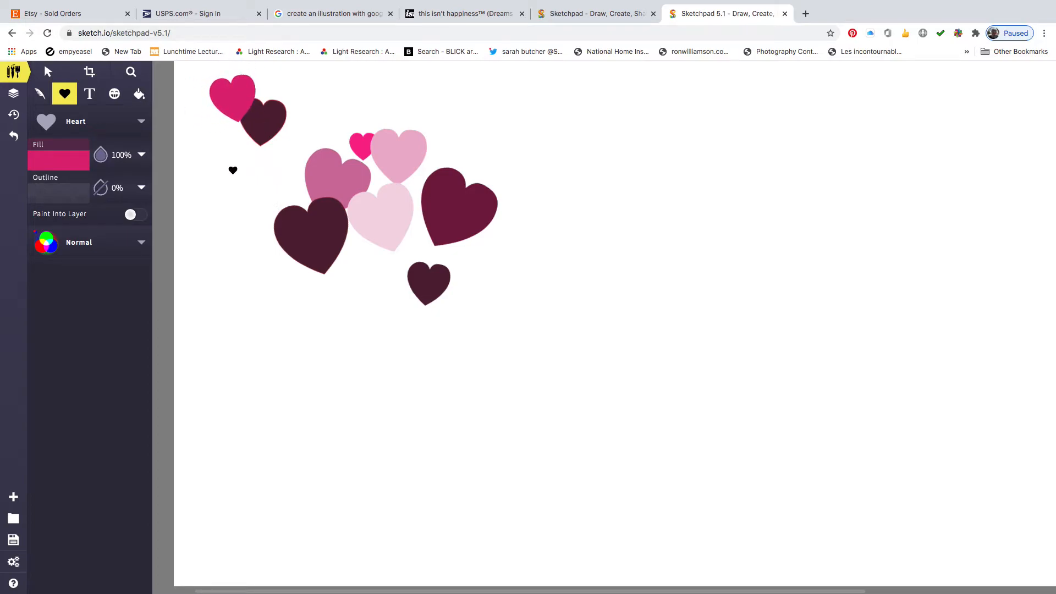
left_click_drag(233, 171, 212, 202)
left_click_drag(304, 271, 291, 344)
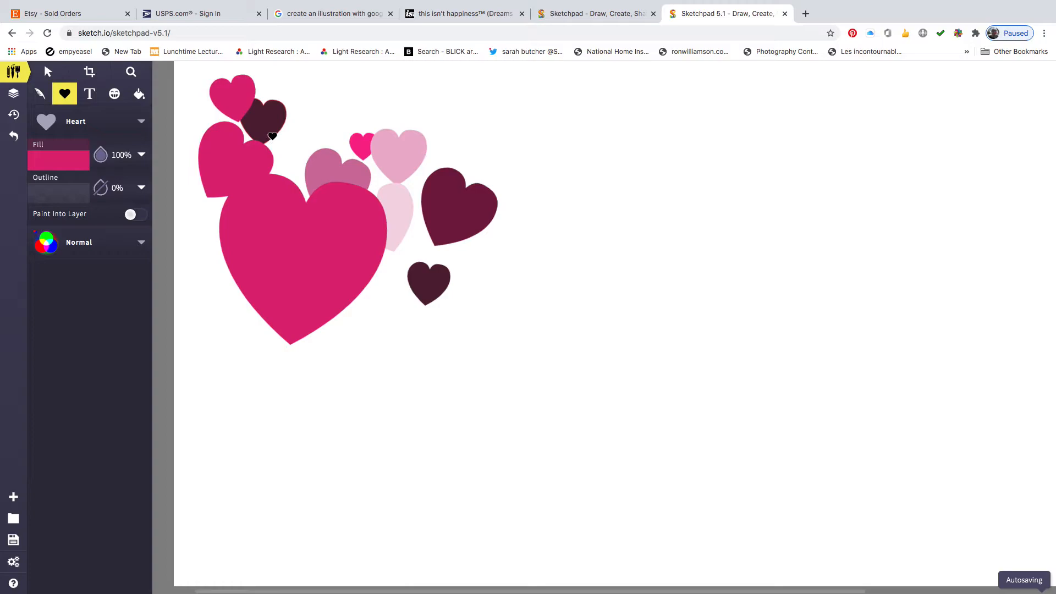
Move the very large crimson heart right of the cluster, the maroon heart down and right, and the small dark heart slightly down
left_click(47, 73)
left_click(308, 217)
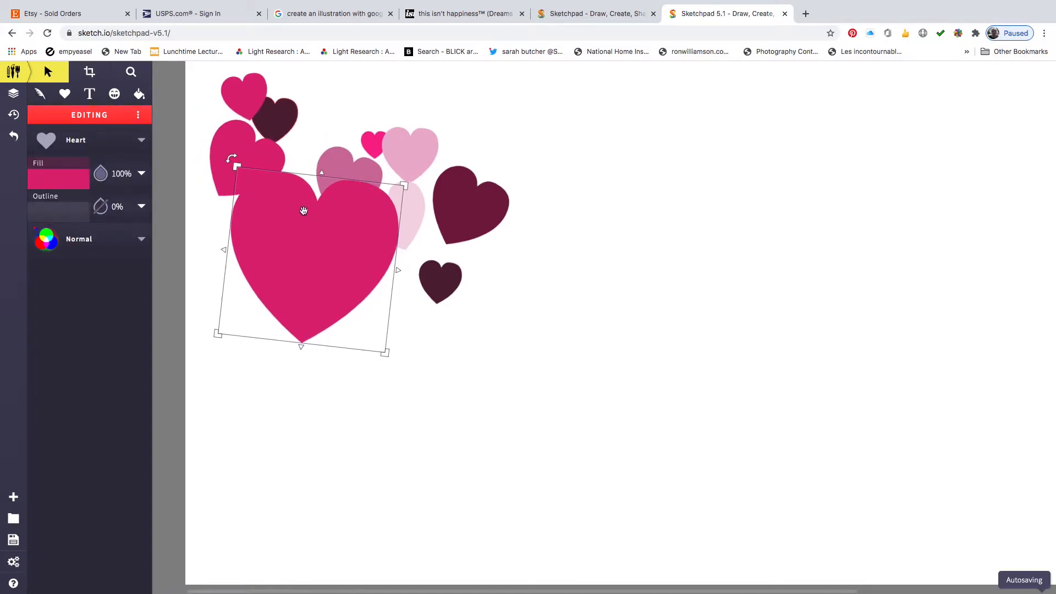
left_click_drag(299, 213, 595, 210)
left_click_drag(476, 207, 538, 360)
left_click_drag(450, 305, 462, 344)
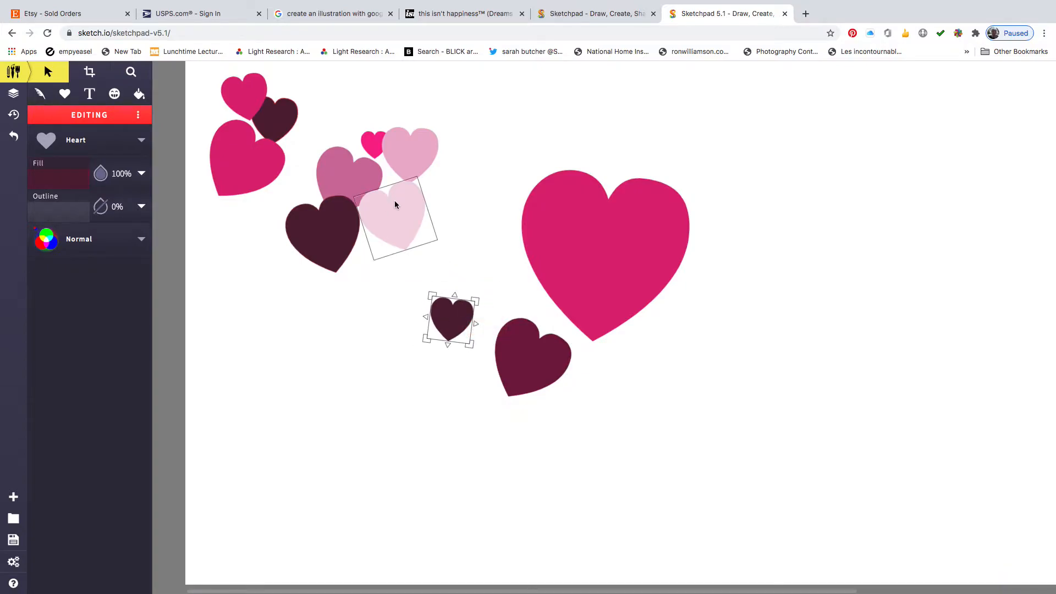
Move the two palest pink hearts away from the cluster, and enlarge and reposition the very large crimson heart beside them
left_click_drag(395, 200, 475, 229)
left_click_drag(409, 157, 457, 150)
left_click(556, 233)
left_click_drag(521, 160, 384, 70)
left_click_drag(474, 167, 603, 333)
mouse_move(777, 489)
left_mouse_down()
mouse_move(834, 418)
mouse_move(775, 483)
left_mouse_up()
Shrink the larger dark heart below the mauve one, bring it to the front and place it on the very large crimson heart
left_click(323, 232)
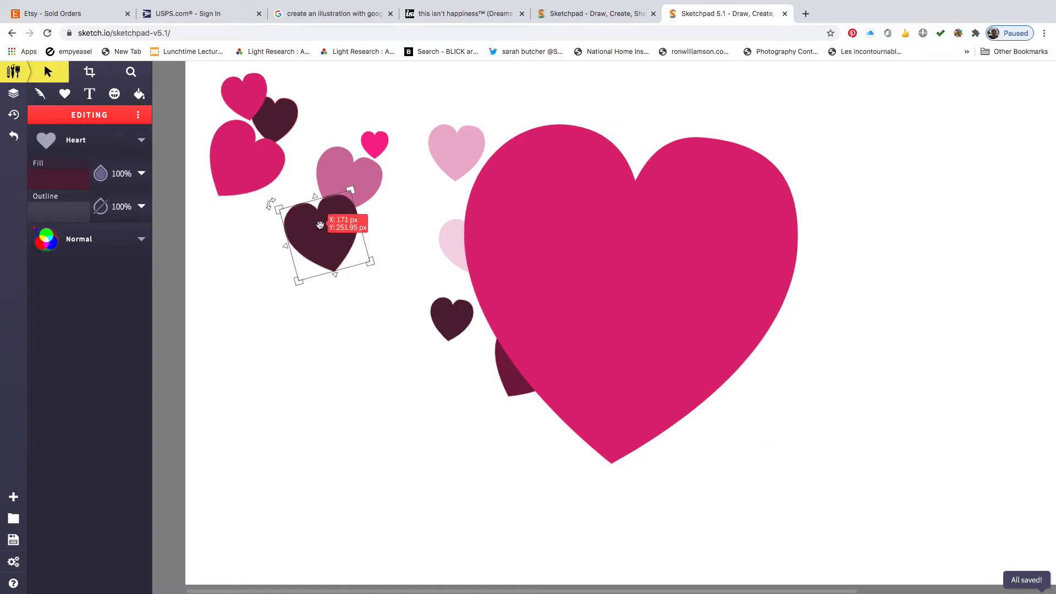
left_click_drag(370, 263, 311, 239)
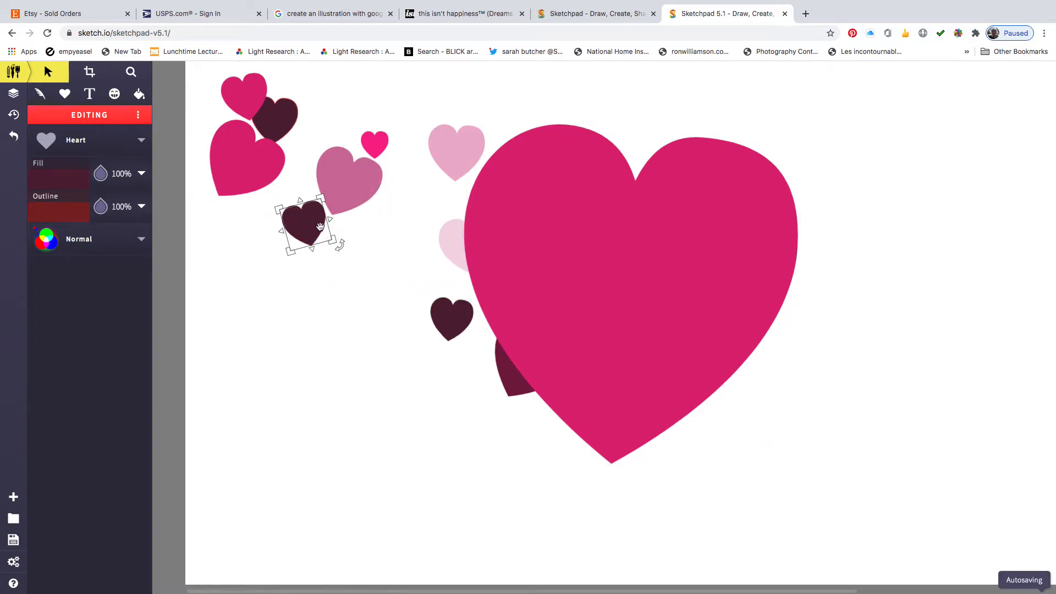
right_click(320, 228)
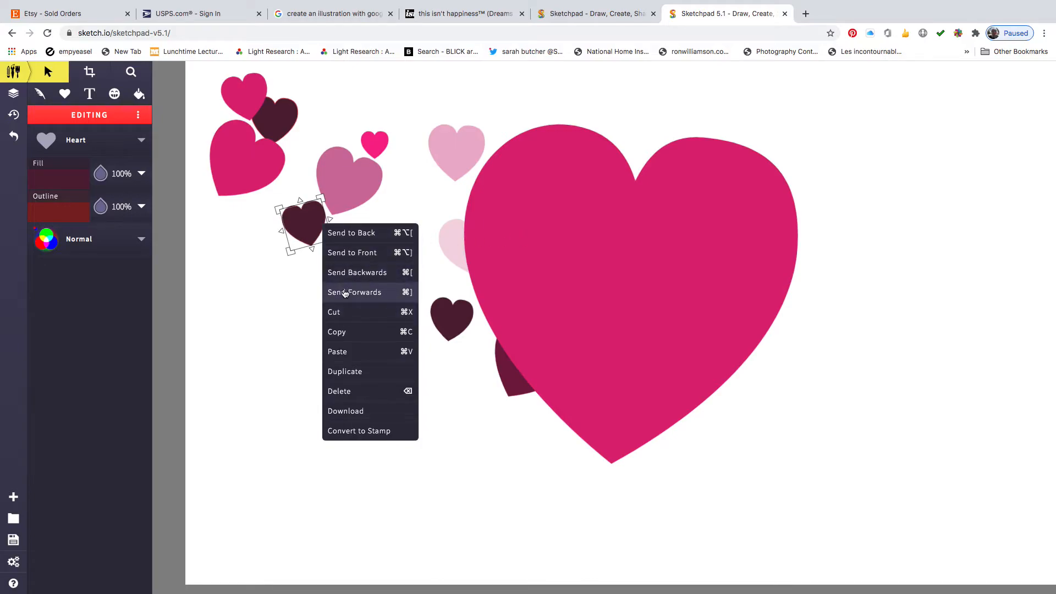
left_click(351, 252)
left_click_drag(314, 228, 511, 252)
Bring the light pink heart to the front, enlarge and tilt it on the big heart's right lobe, and move the lower small dark heart outward
left_click_drag(454, 146, 487, 160)
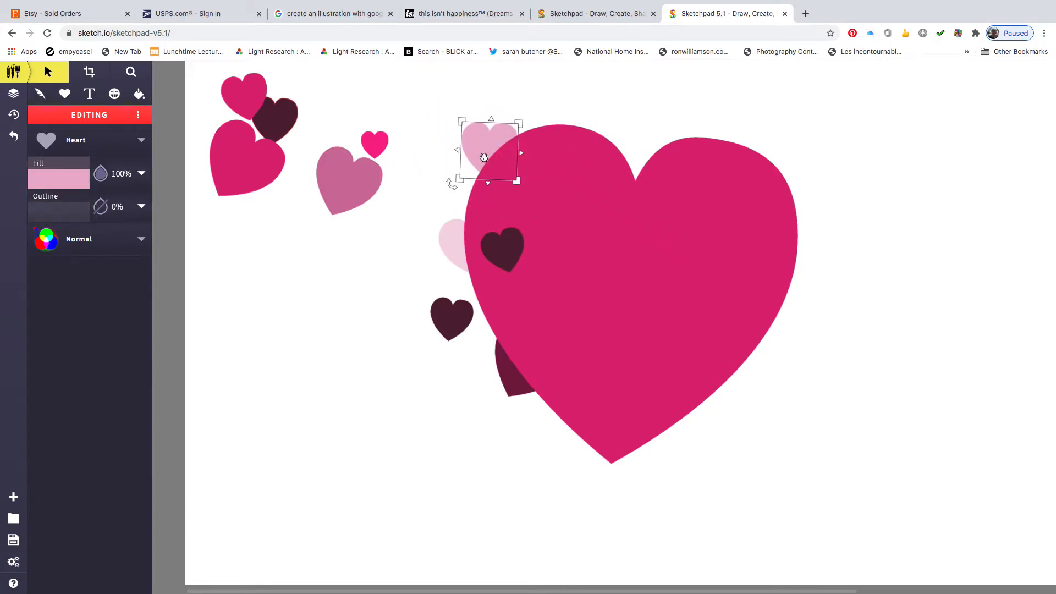
right_click(483, 148)
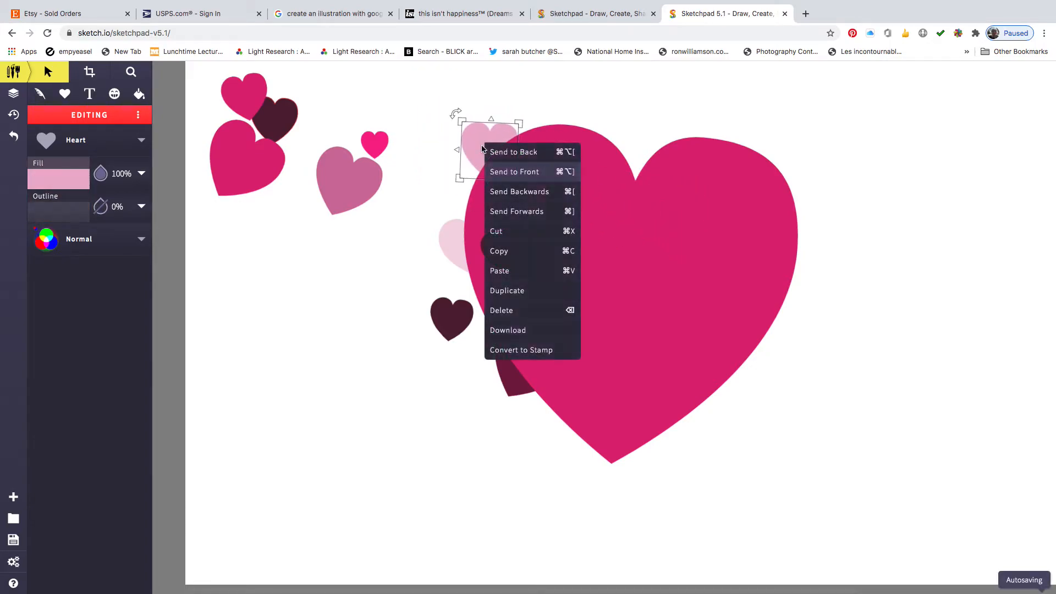
left_click(507, 175)
left_click_drag(489, 147, 528, 188)
left_click_drag(560, 225, 610, 276)
left_click_drag(540, 208, 689, 204)
left_click_drag(646, 267, 642, 271)
mouse_move(765, 283)
left_mouse_down()
mouse_move(758, 297)
mouse_move(748, 292)
left_mouse_up()
left_click_drag(456, 321, 404, 281)
Shift the very large crimson heart left under the smaller hearts, send it to the back and rotate it upright
left_click(627, 302)
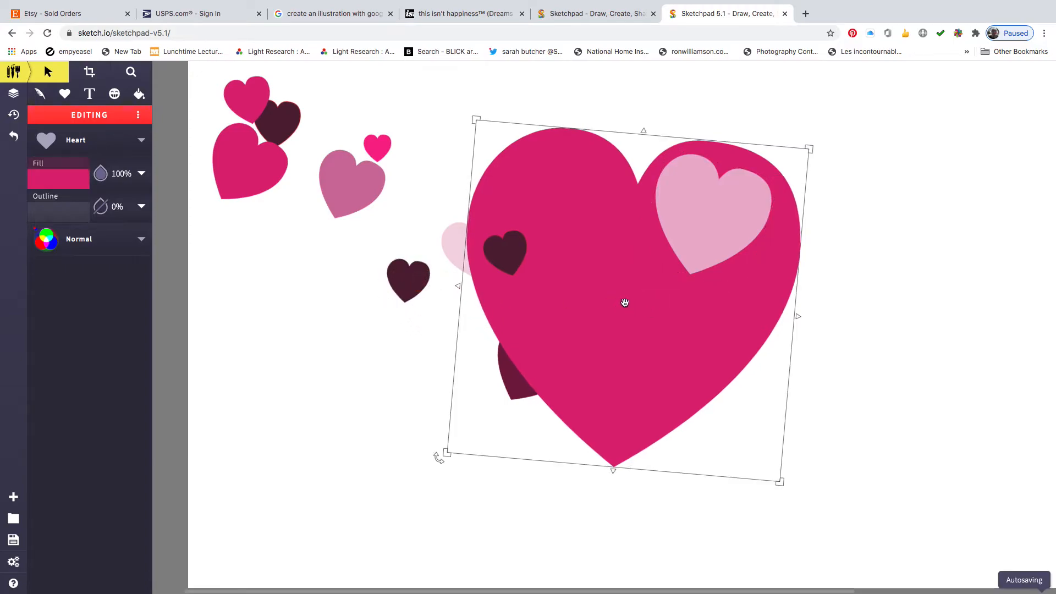
left_click_drag(621, 261, 518, 255)
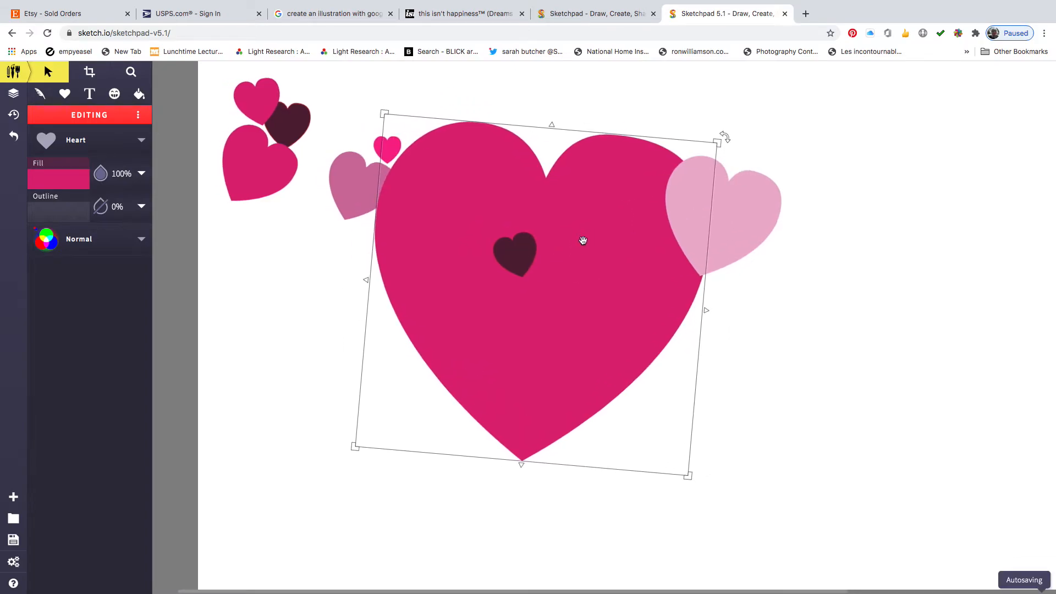
right_click(603, 227)
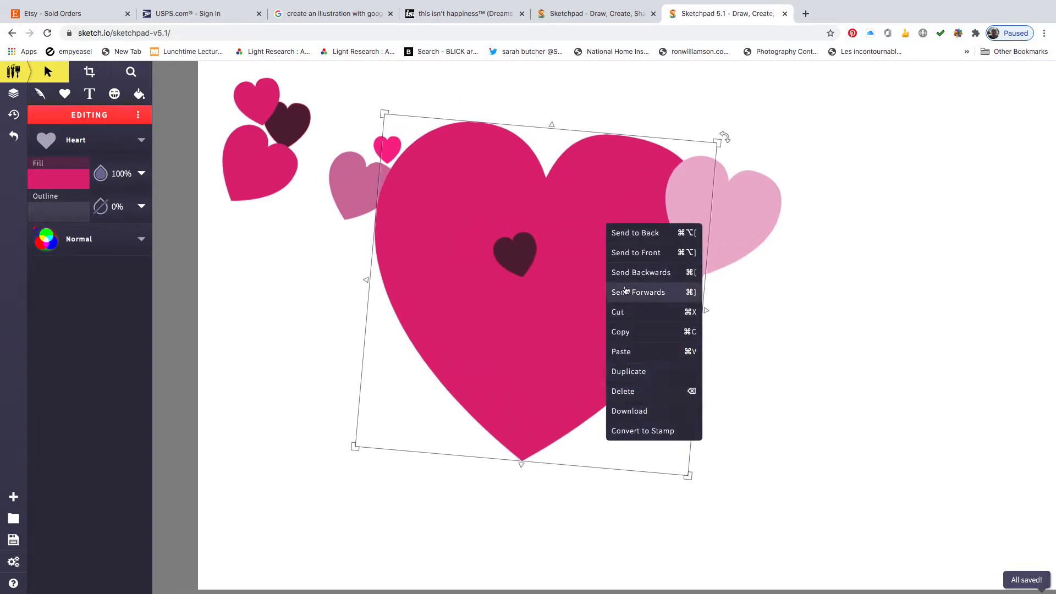
left_click(630, 236)
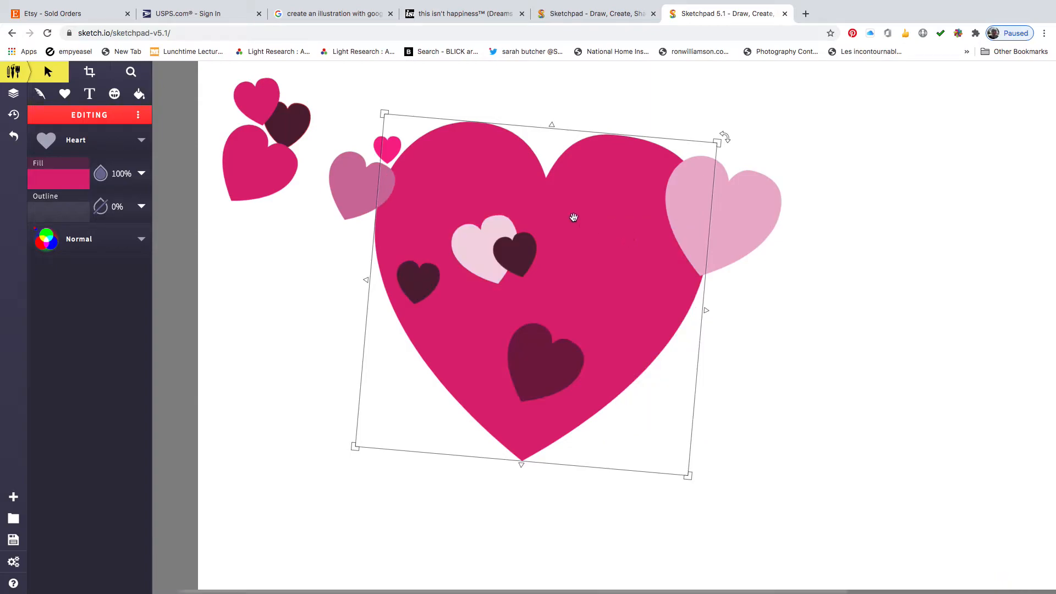
left_click_drag(377, 106, 362, 117)
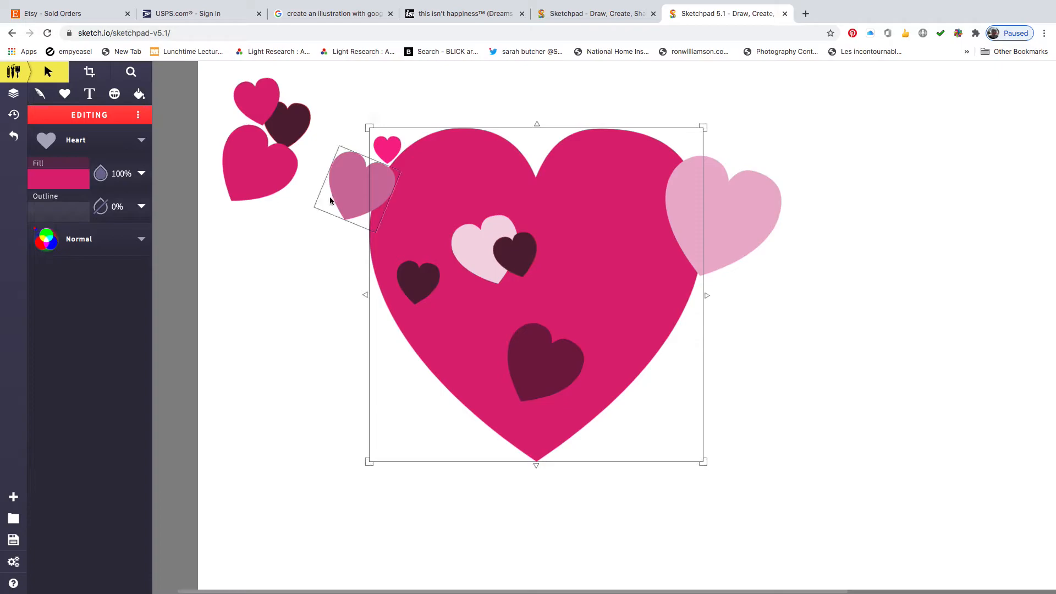
Place the mauve, bright pink, small crimson and remaining dark hearts on the big heart, and rotate the medium crimson heart just outside it
left_click_drag(342, 177, 447, 168)
left_click_drag(286, 160, 249, 197)
left_click_drag(302, 226, 317, 229)
left_click_drag(396, 142, 526, 185)
left_click_drag(262, 98, 604, 266)
left_click_drag(289, 132, 634, 215)
Copy and paste the dark heart on the big heart's right lobe, then enlarge and rotate the copy
right_click(607, 203)
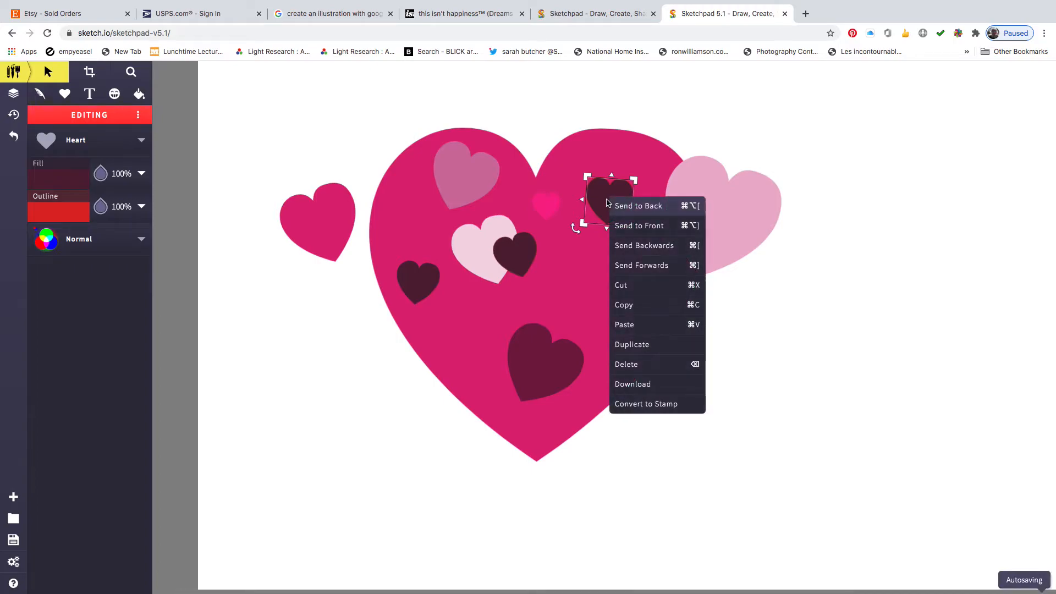
left_click(629, 306)
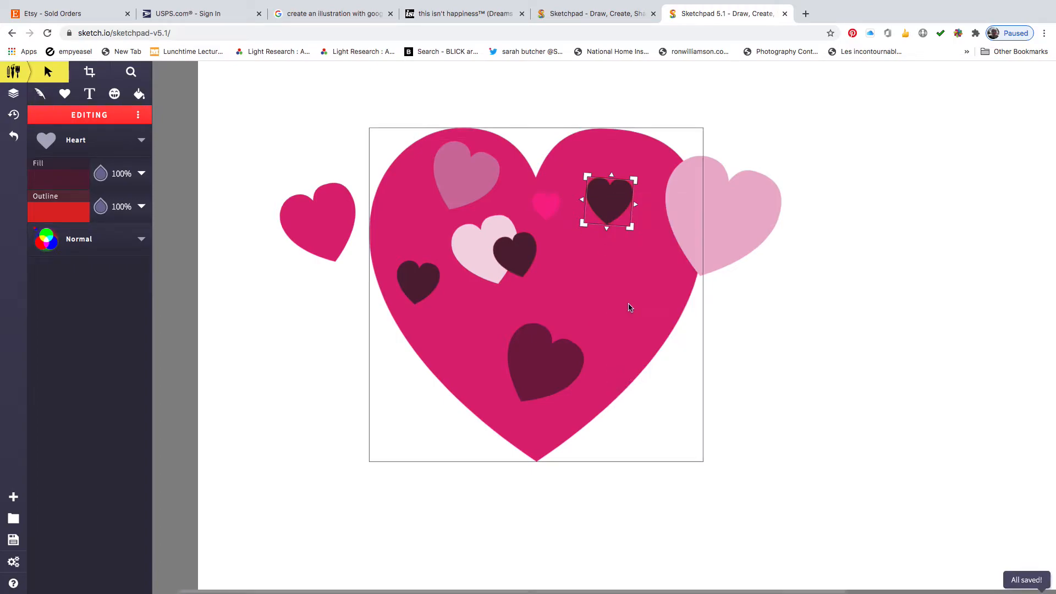
right_click(321, 330)
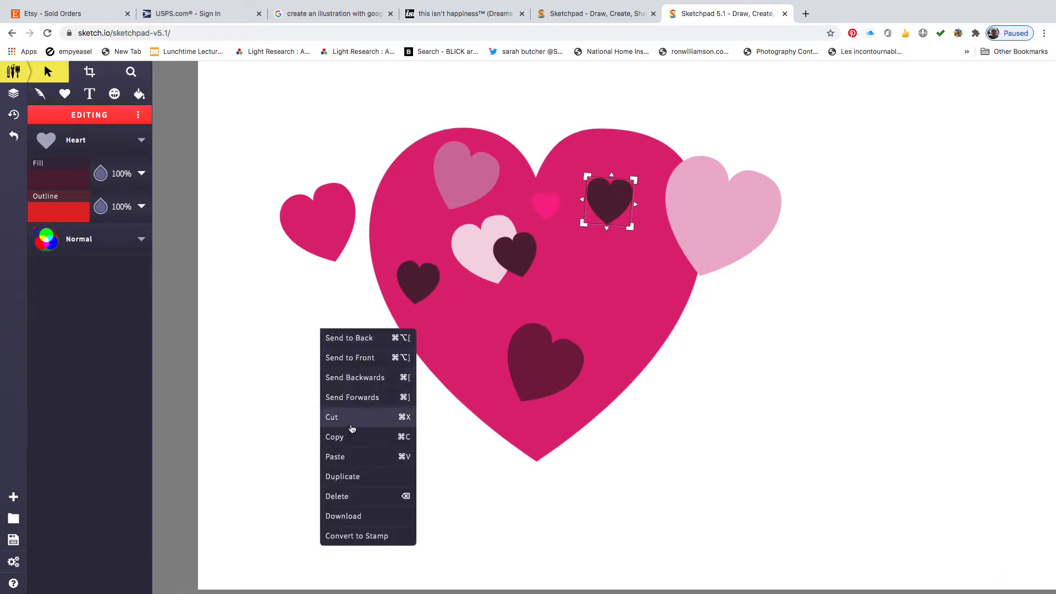
left_click(342, 456)
left_click_drag(617, 211, 765, 387)
left_click_drag(582, 247, 624, 228)
left_click_drag(677, 318, 644, 278)
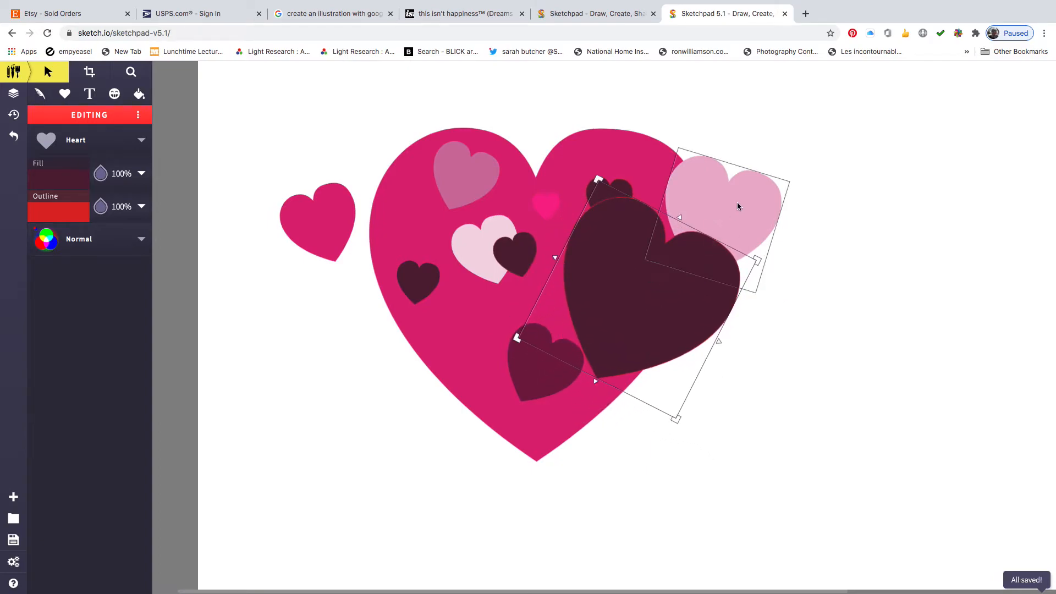
Move the light pink heart to the big heart's lower left edge, then enlarge and rotate it there
left_click(731, 210)
left_click_drag(731, 210, 441, 365)
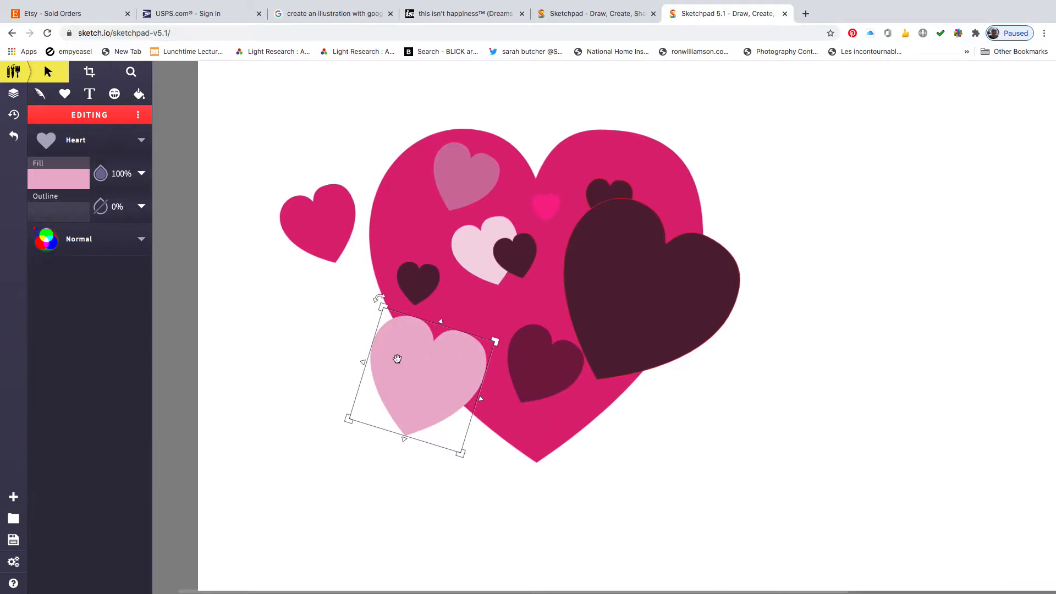
left_click_drag(379, 306, 297, 299)
left_click_drag(372, 358, 415, 401)
Delete the large dark copy, the three small dark hearts and the maroon heart
left_click(576, 285)
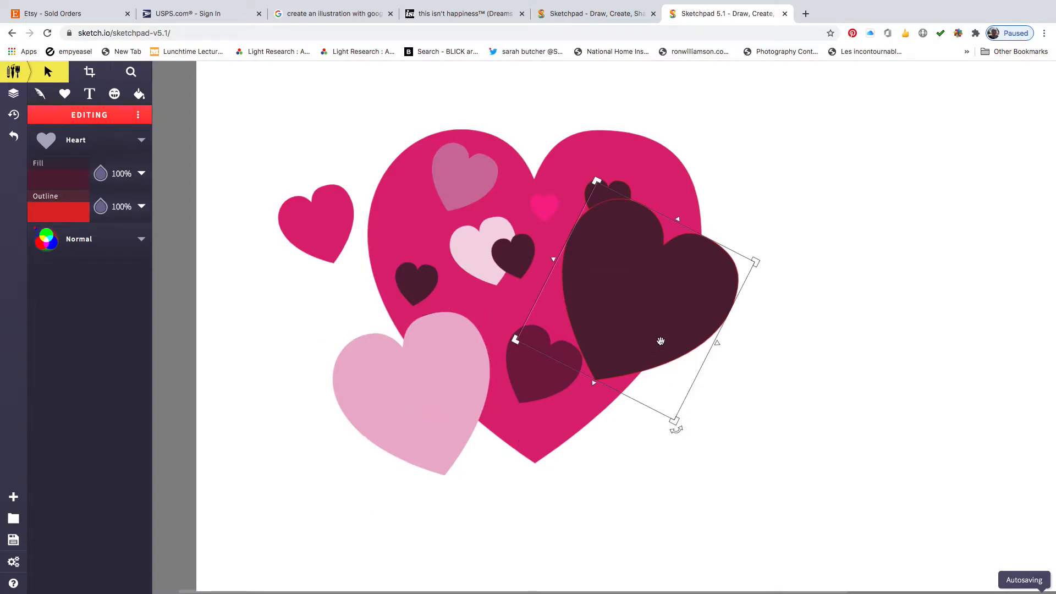
key("BackSpace")
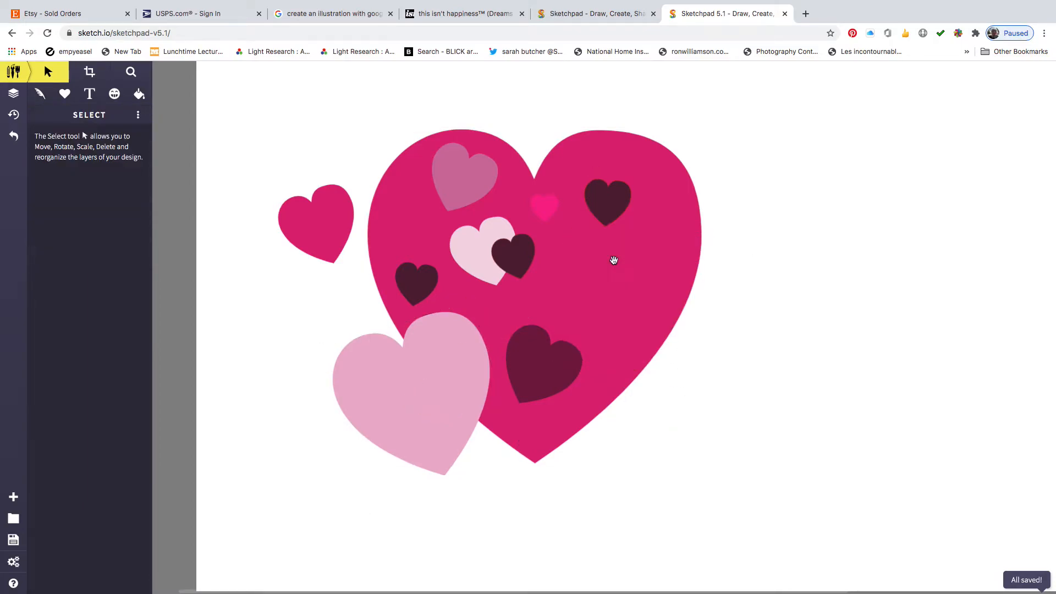
left_click(516, 266)
key("BackSpace")
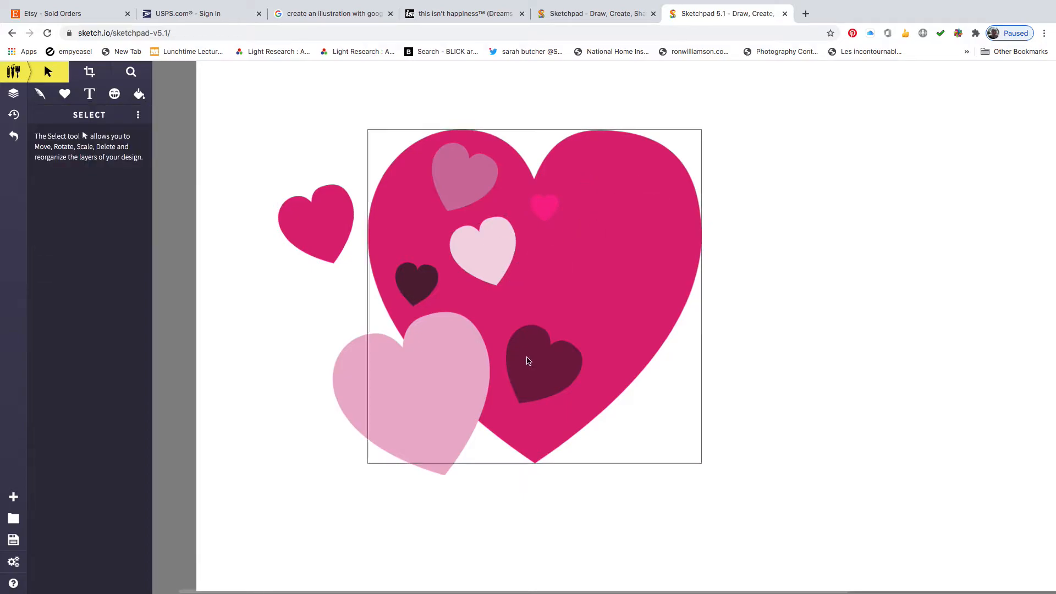
left_click(547, 375)
key("BackSpace")
left_click(419, 292)
key("BackSpace")
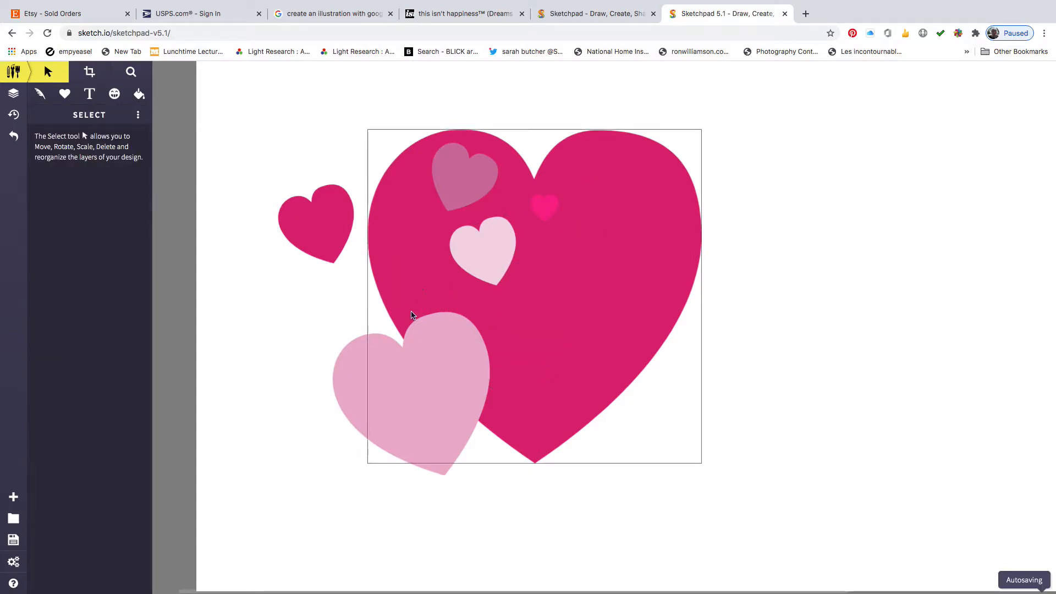
Select all the remaining hearts and scale the whole group down to a small motif
left_click_drag(260, 132, 798, 462)
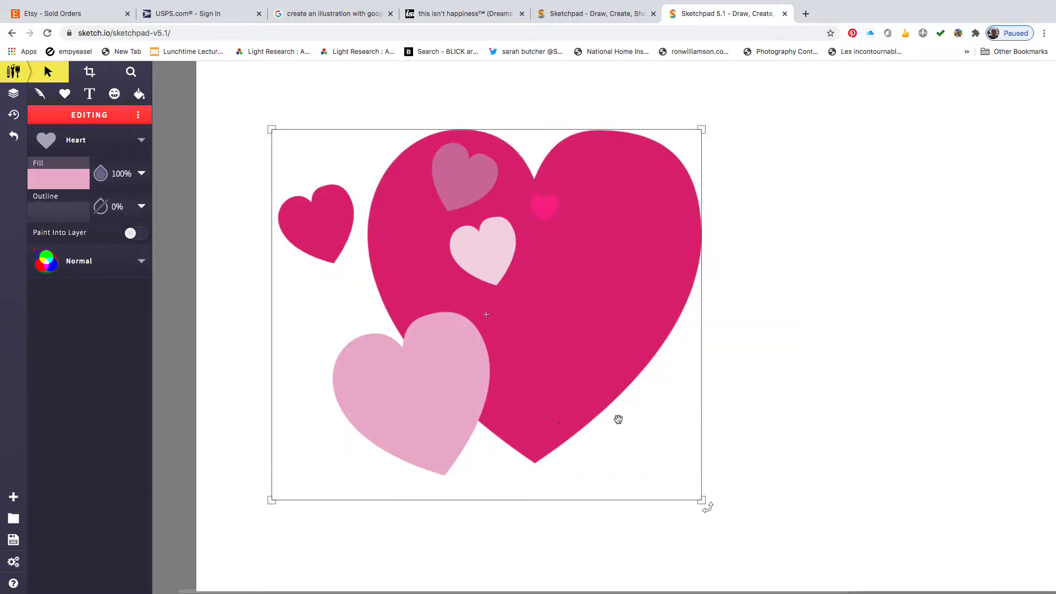
left_click_drag(703, 501, 528, 352)
left_click_drag(531, 354, 379, 206)
Copy and paste the heart group, and place the copy directly to the right of the original
right_click(384, 206)
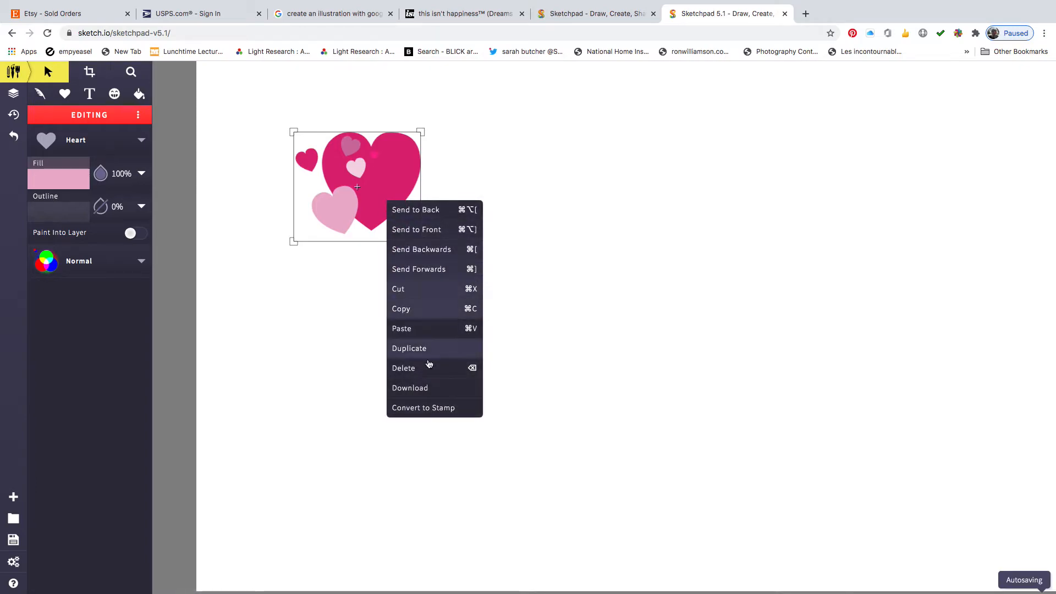
left_click(413, 309)
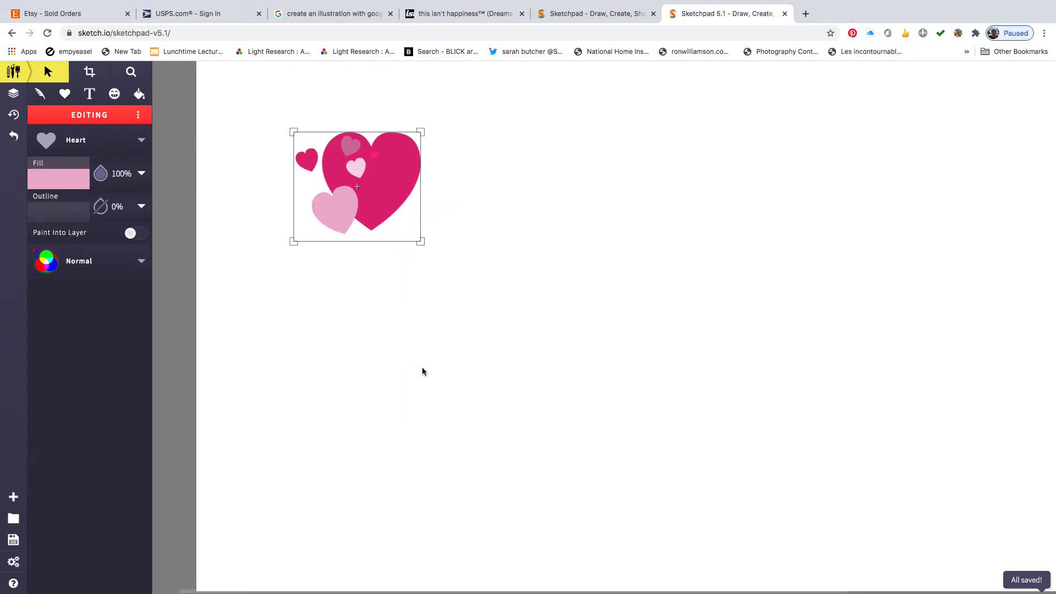
right_click(423, 367)
left_click(448, 493)
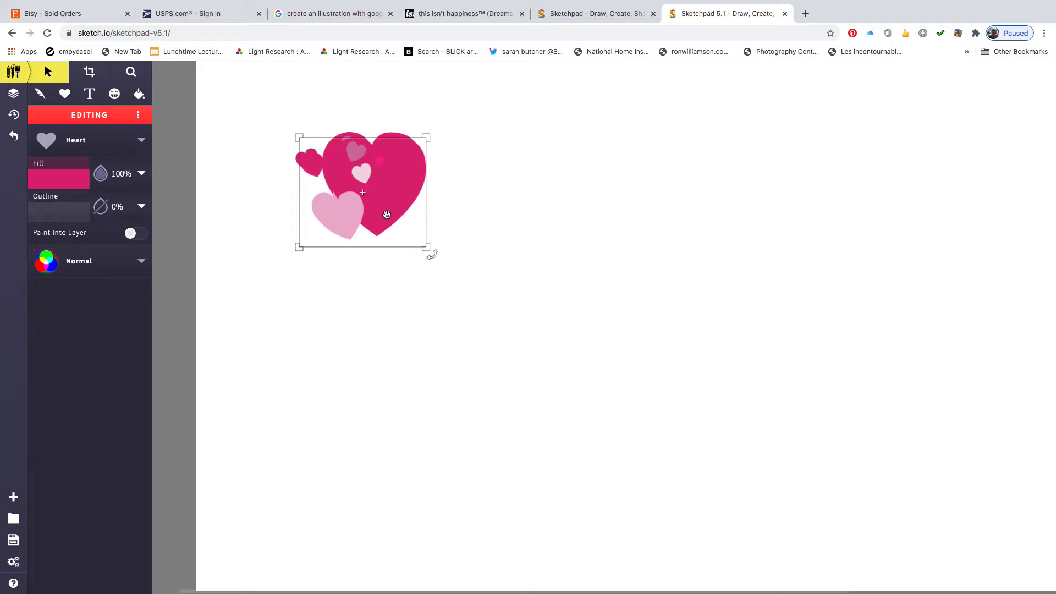
left_click_drag(392, 212, 523, 213)
left_click(460, 324)
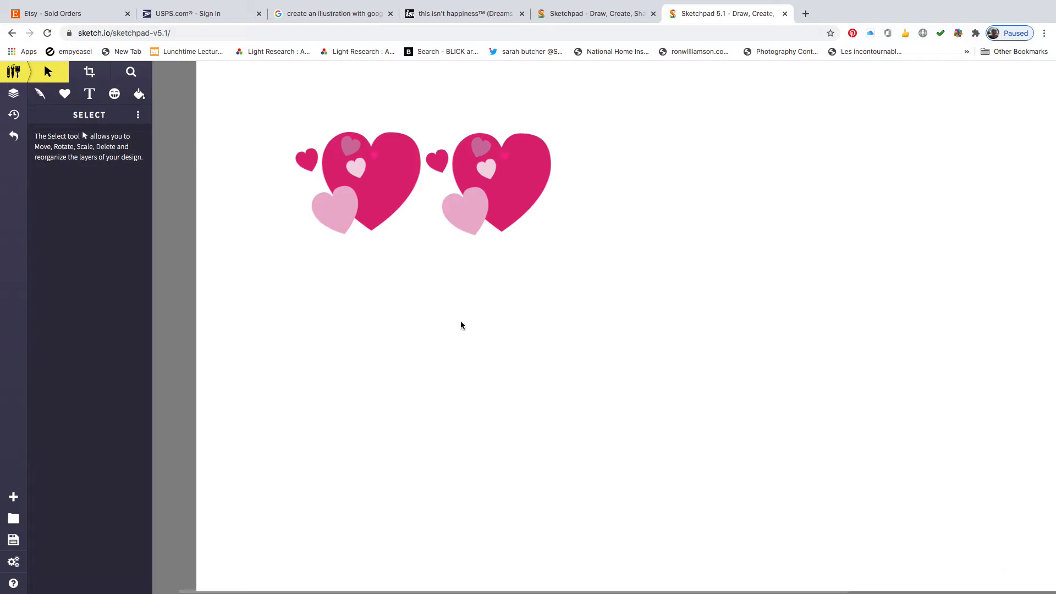
Select both heart groups, enlarge them together and centre them in the visible canvas area
left_click_drag(287, 100, 694, 293)
left_click_drag(551, 248, 797, 414)
left_click_drag(408, 212, 558, 347)
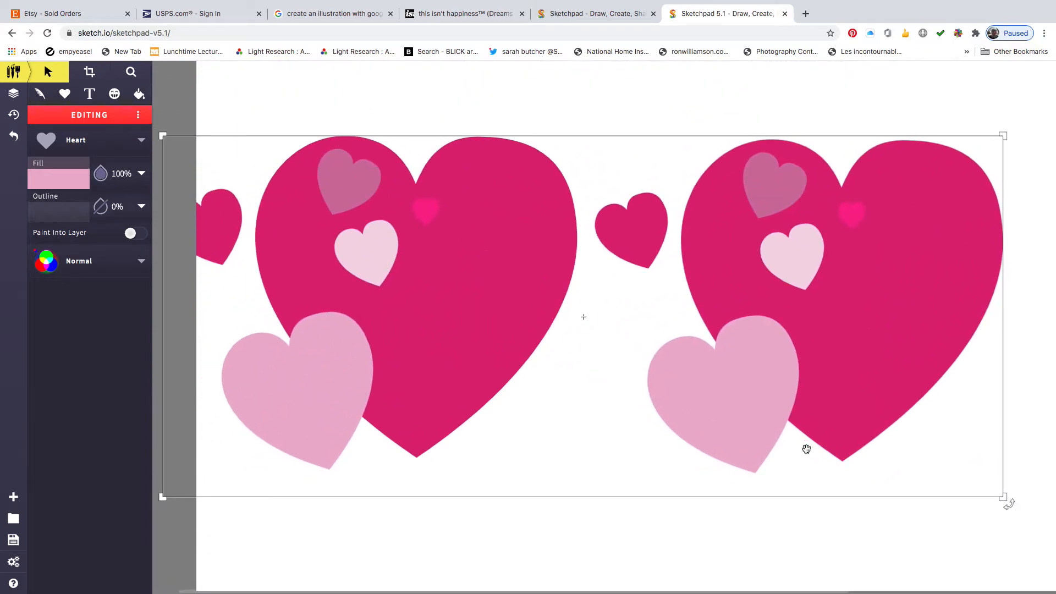
left_click_drag(1004, 497, 845, 432)
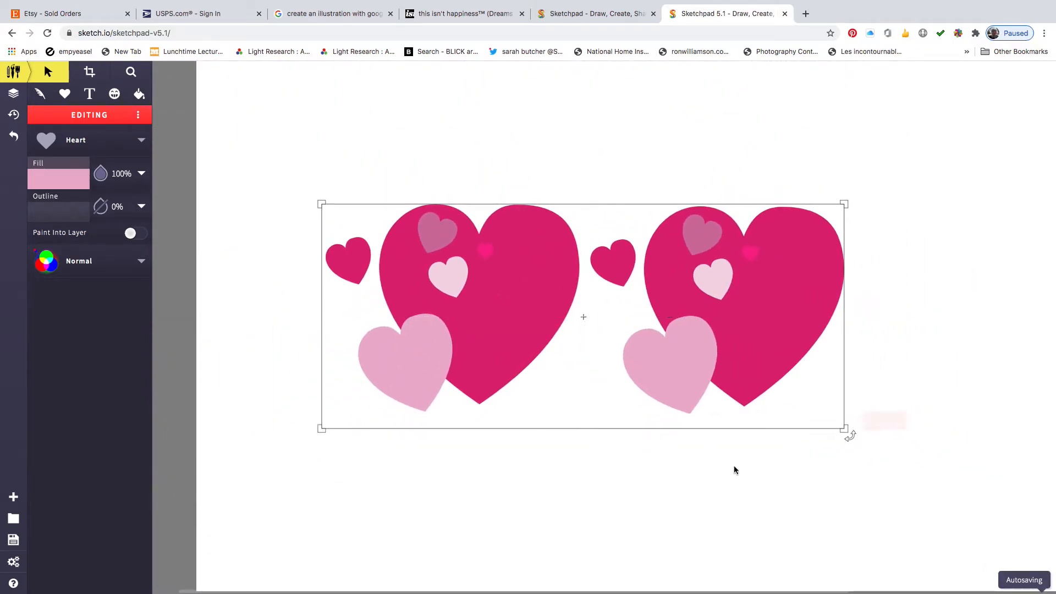
Deselect the hearts and export the drawing as a JPEG file
left_click(458, 544)
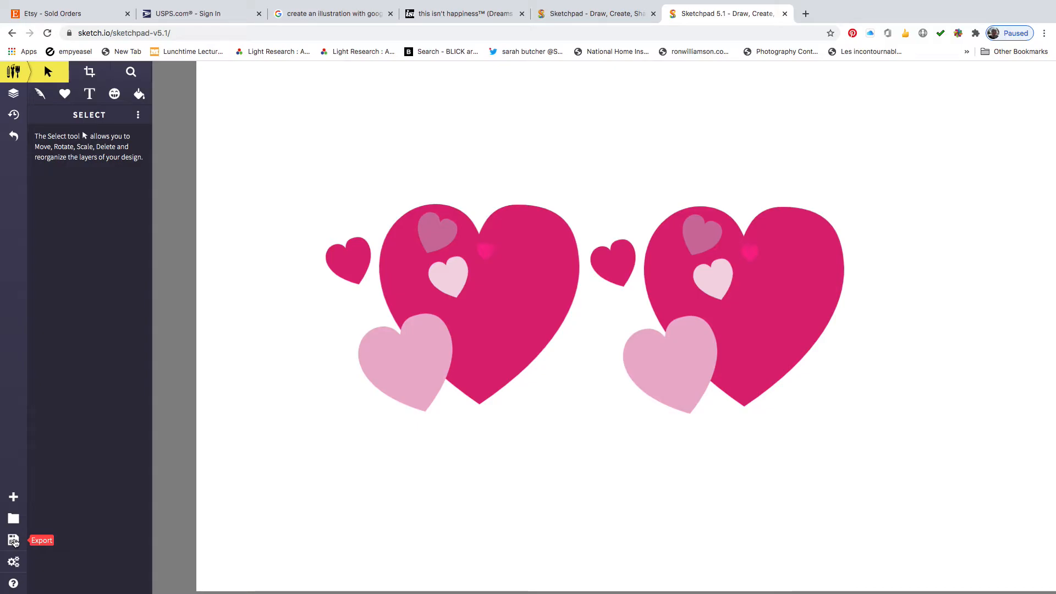
left_click(14, 542)
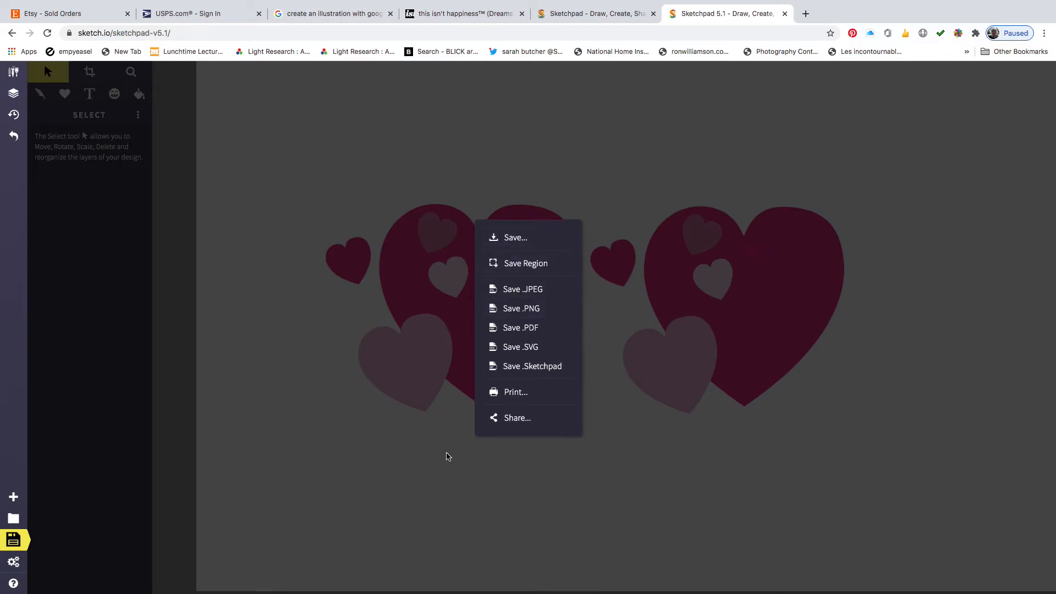
left_click(512, 290)
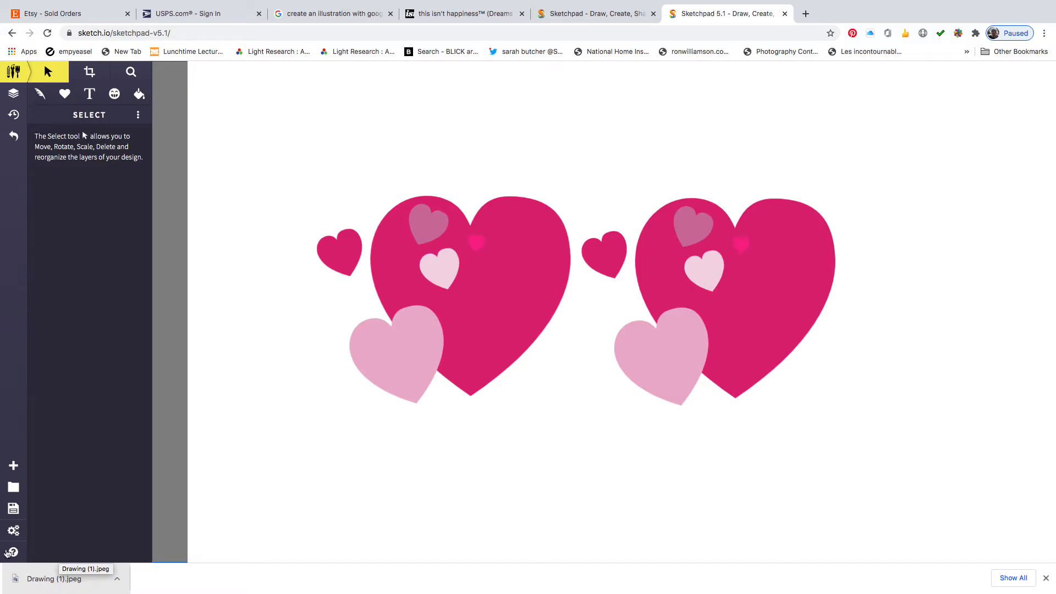
Look through the saved drawings and the file storage settings, then return to the current drawing
left_click(14, 488)
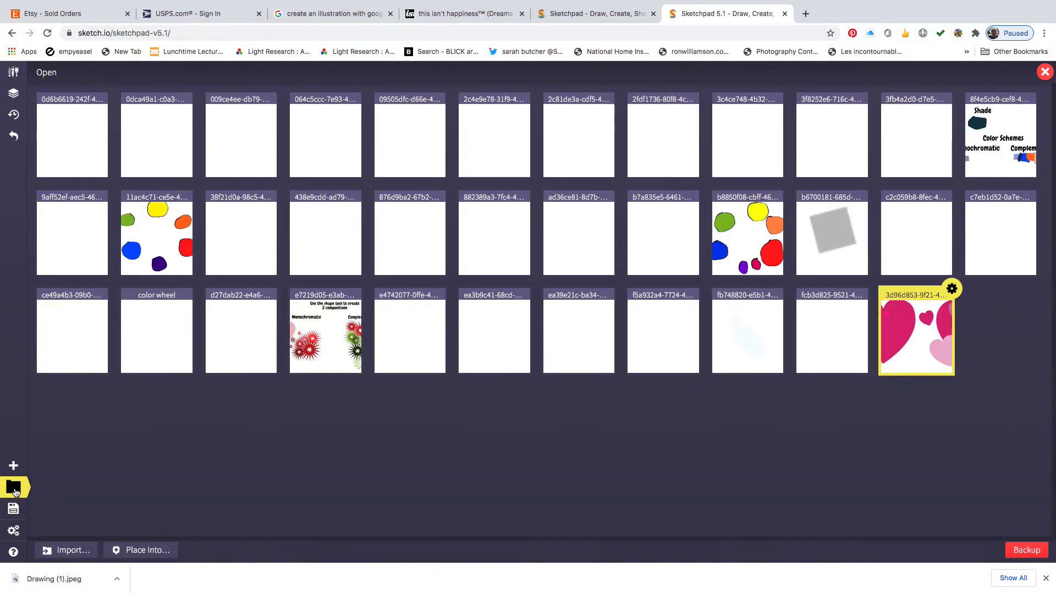
left_click(14, 530)
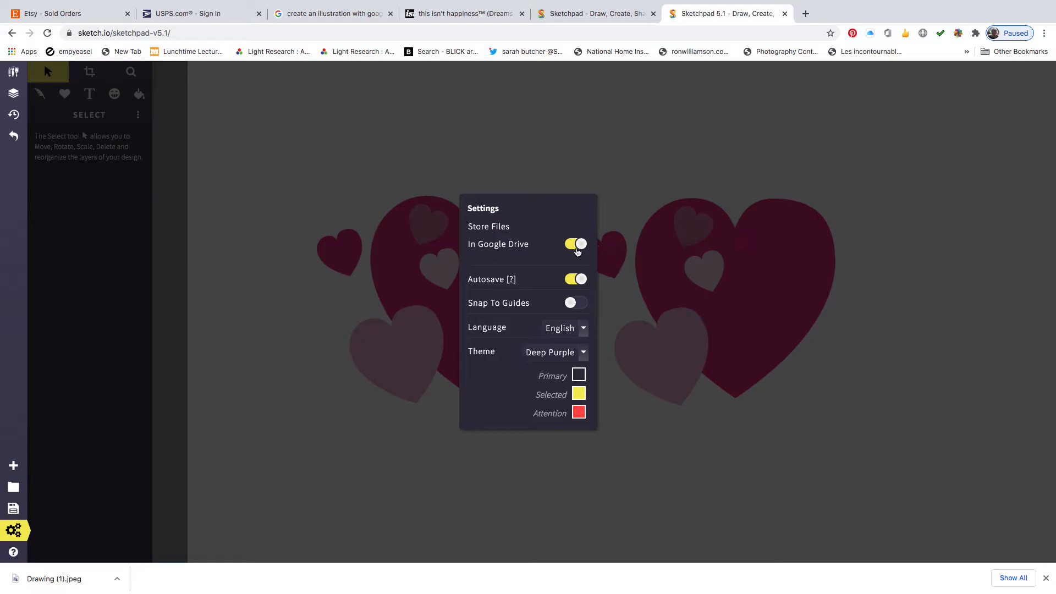
left_click(13, 487)
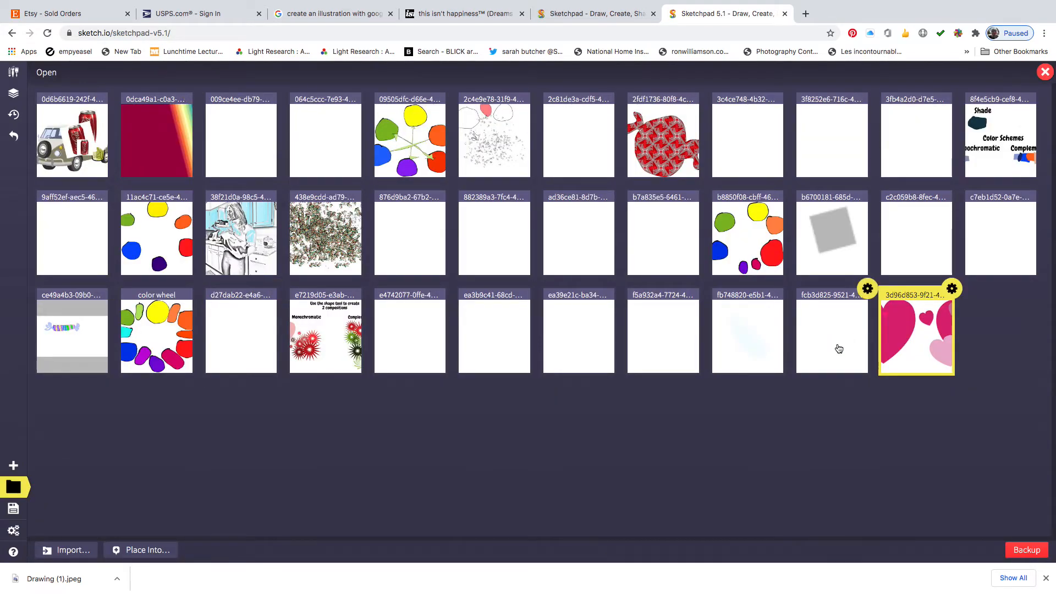
left_click(951, 289)
left_click(969, 309)
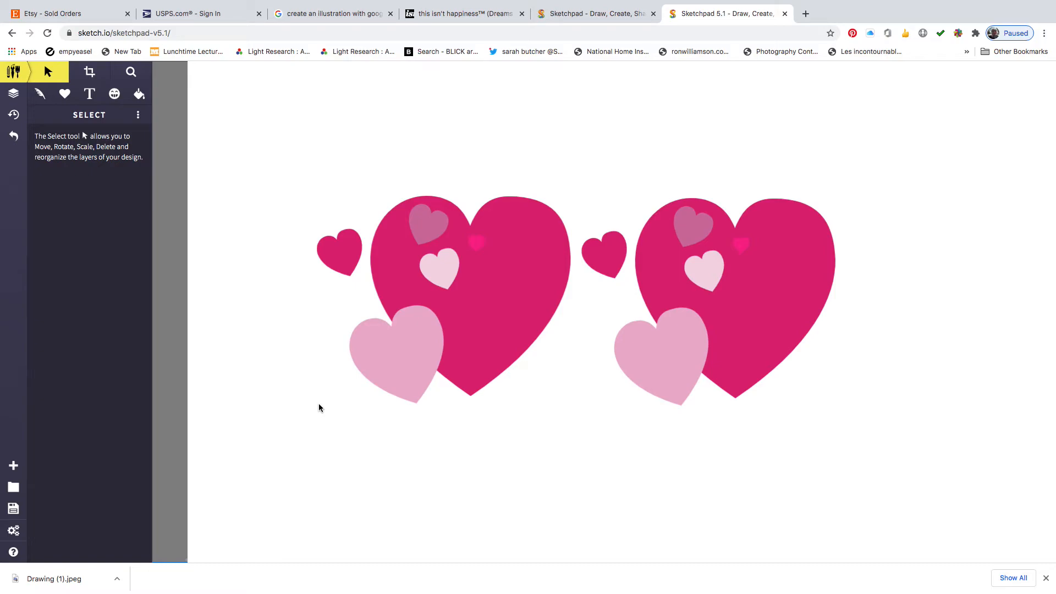
Delete both heart groups to clear the canvas and activate the Shape tool
left_click_drag(283, 205, 896, 461)
key("Delete")
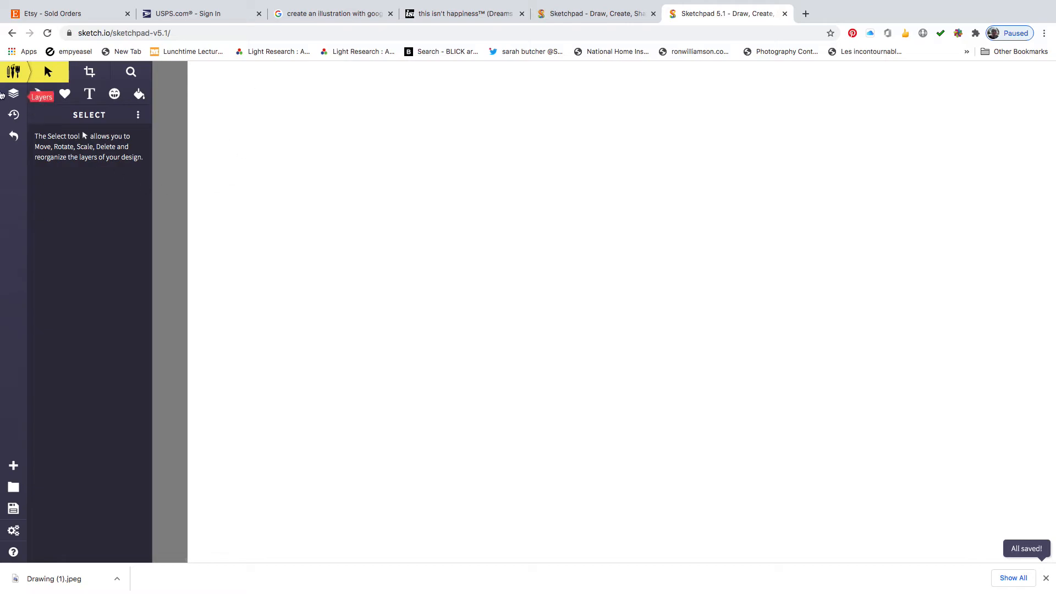
left_click(65, 94)
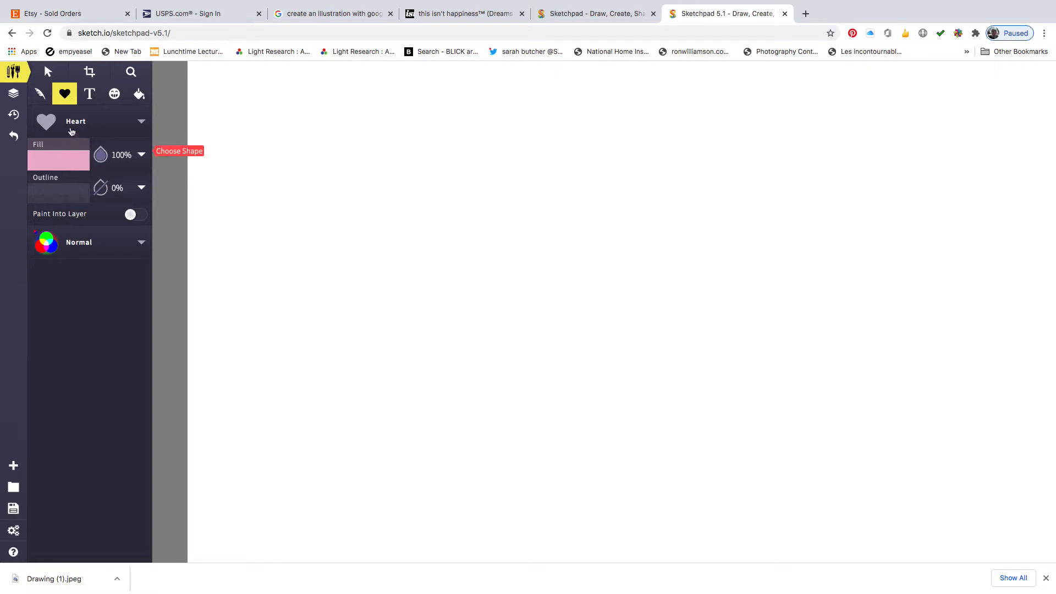
Choose the Star shape and set it to 11 sides, 19% slope, 1.00 whirl and 37% cutout
left_click(142, 123)
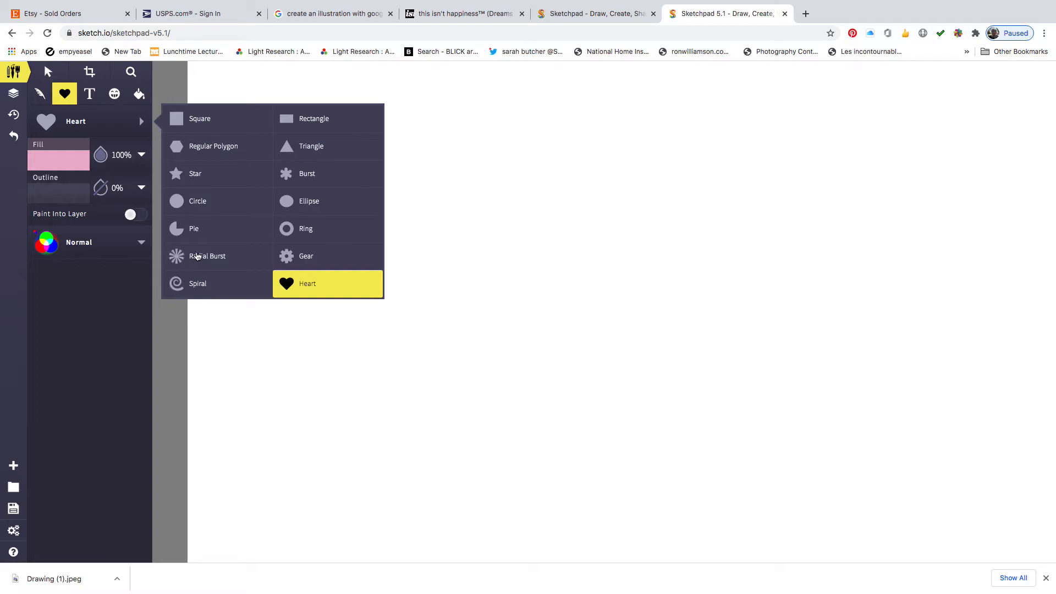
left_click(203, 176)
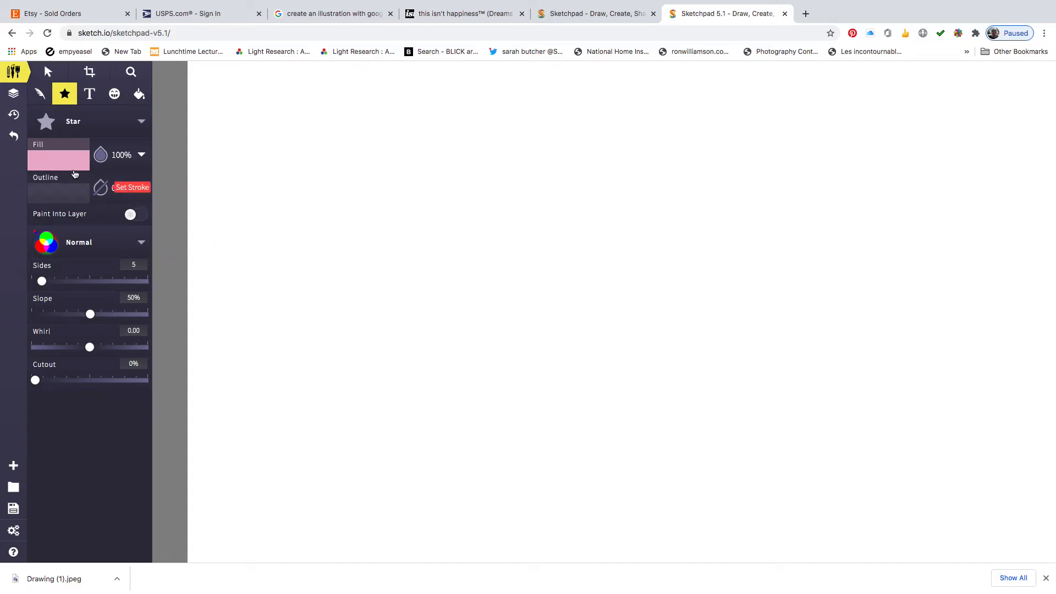
left_click_drag(47, 283, 141, 316)
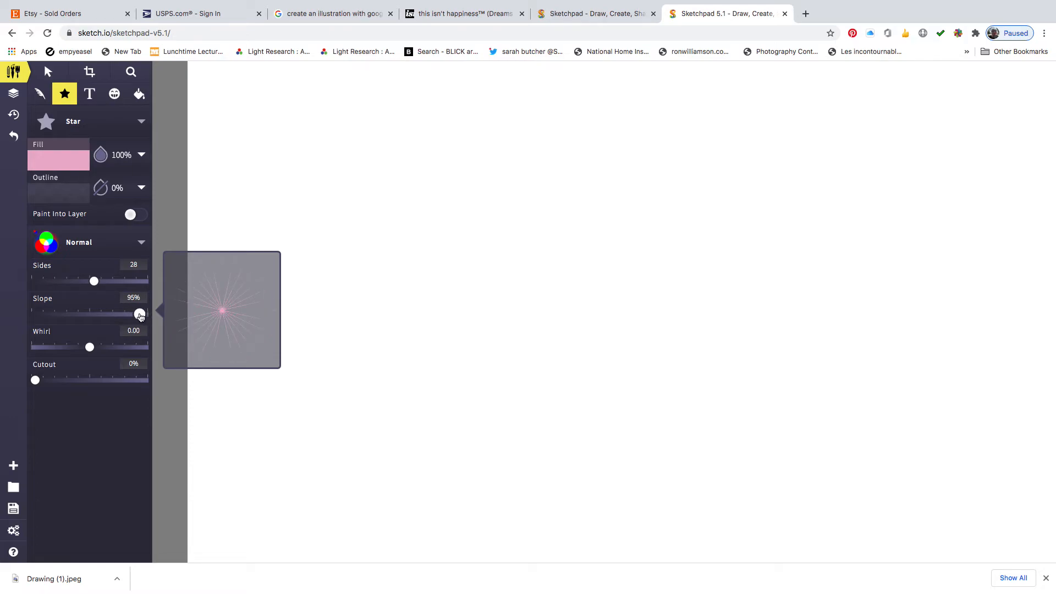
left_click_drag(139, 316, 138, 314)
left_click_drag(90, 347, 167, 360)
mouse_move(35, 379)
left_mouse_down()
mouse_move(108, 383)
mouse_move(49, 383)
left_mouse_up()
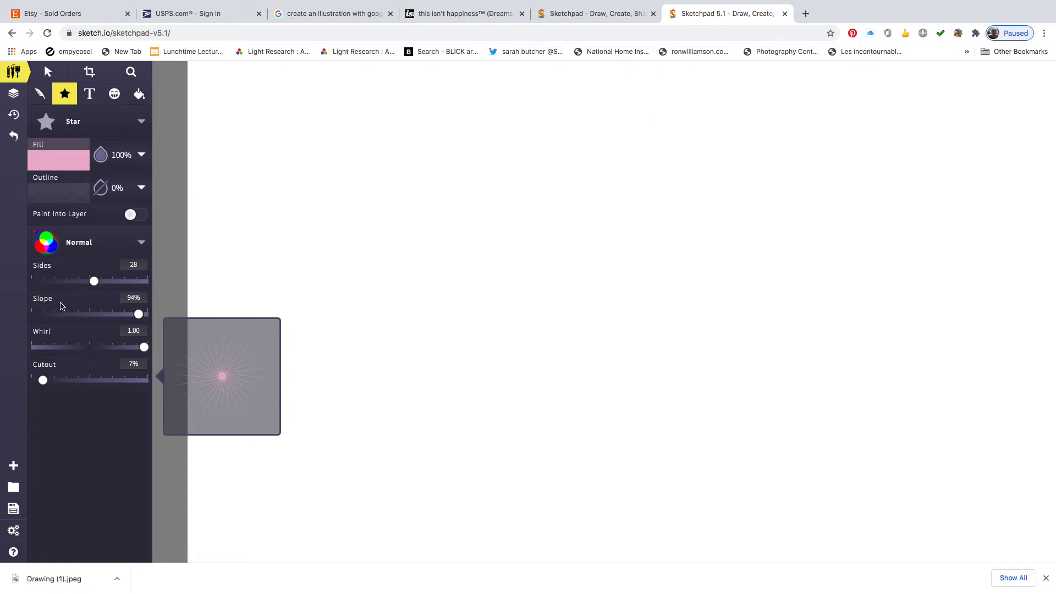
left_click_drag(138, 314, 61, 316)
left_click_drag(42, 381, 75, 385)
left_click_drag(94, 281, 56, 313)
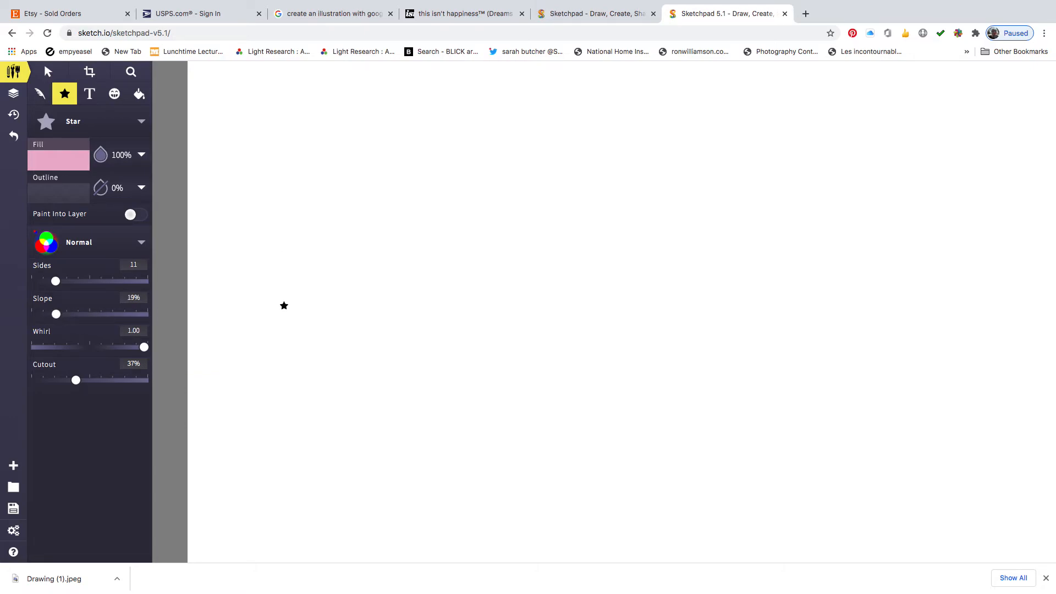
Try a small star filled with red ff3737 in the upper part of the canvas and delete it
left_click(61, 163)
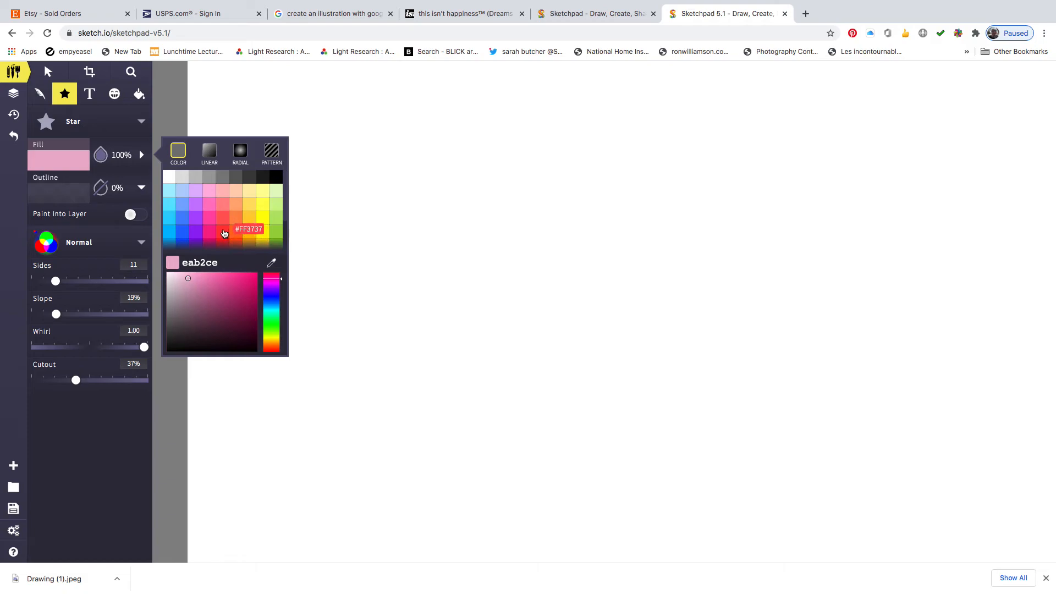
left_click(224, 234)
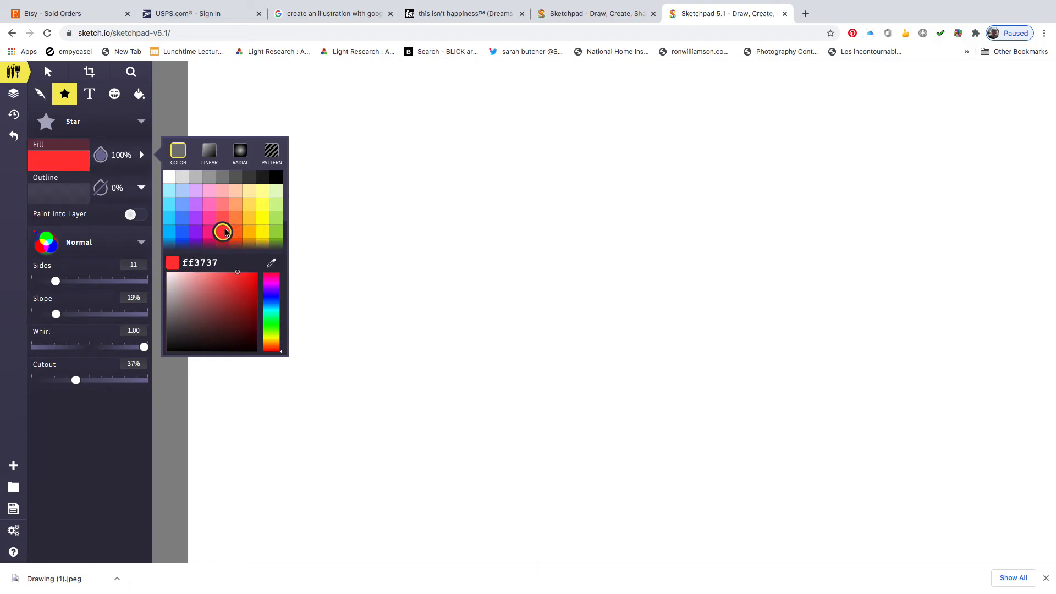
left_click_drag(364, 148, 364, 192)
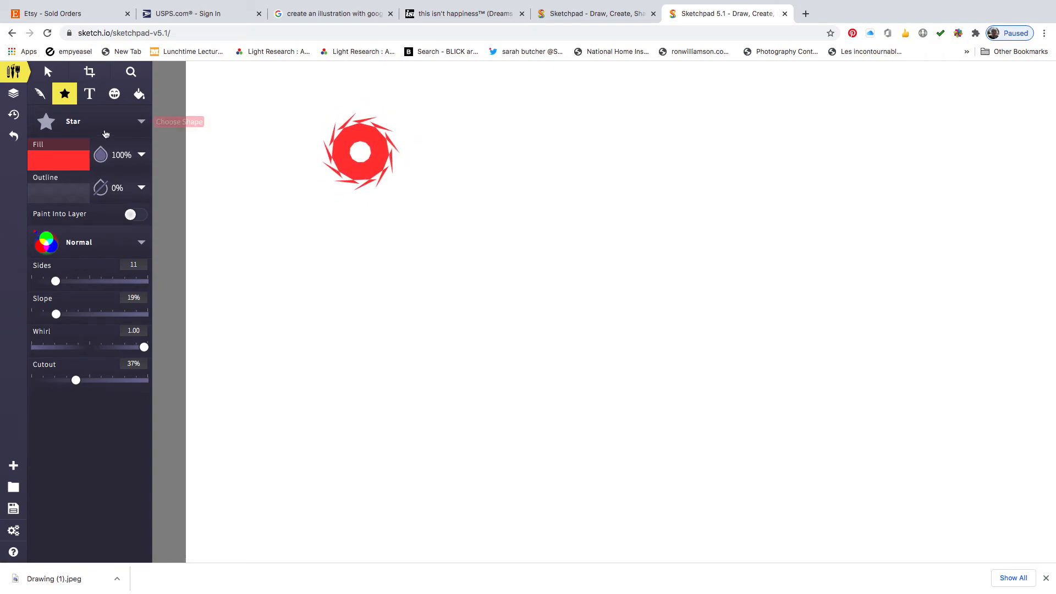
left_click(50, 72)
left_click(327, 165)
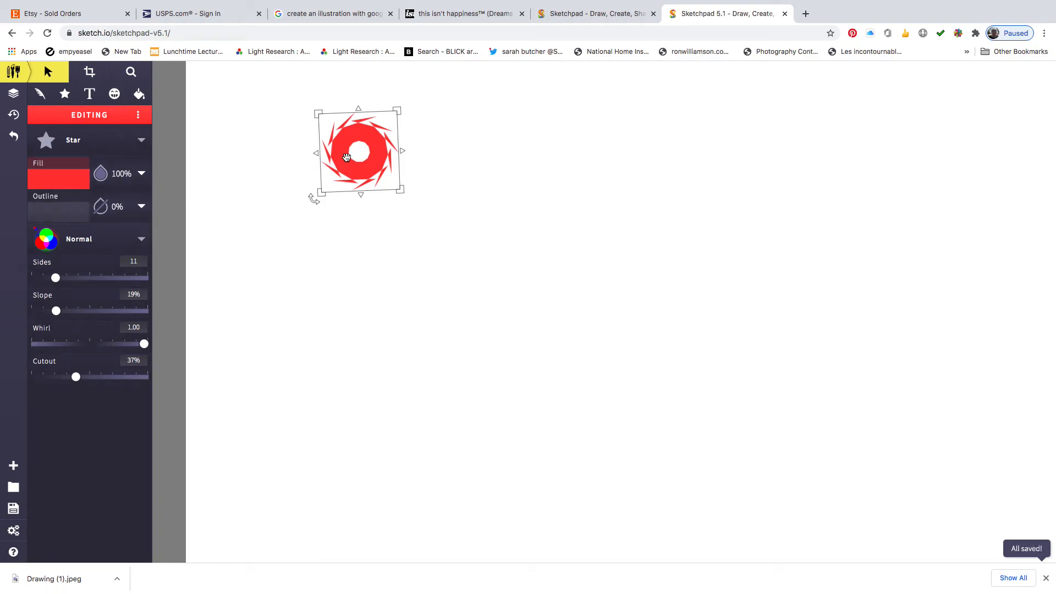
key("Delete")
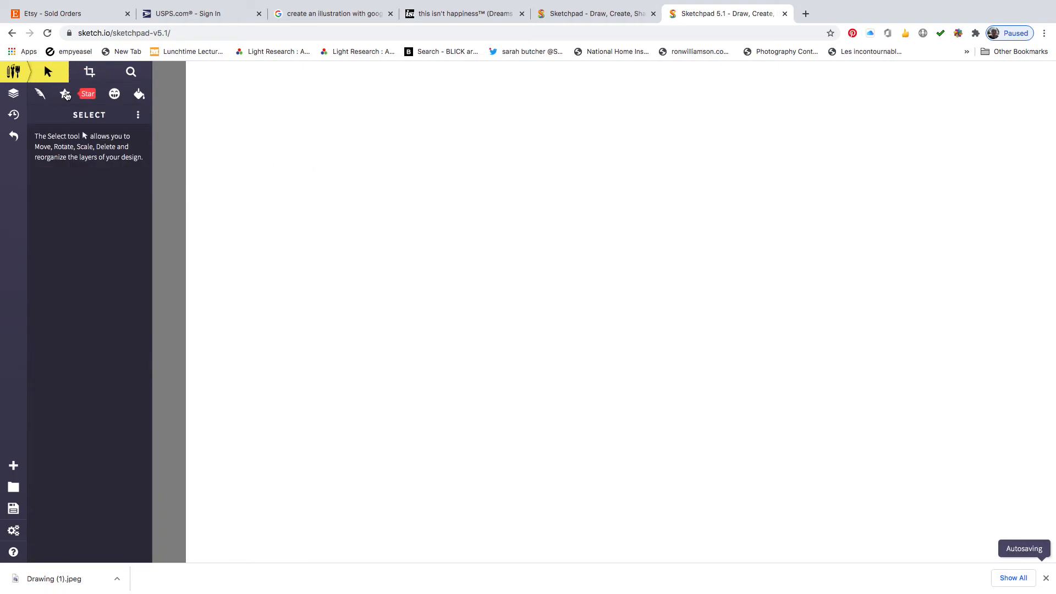
Draw a star filled with orange ff6c20 near the canvas's upper left and a peach e7c1ae star overlapping it below
left_click(65, 94)
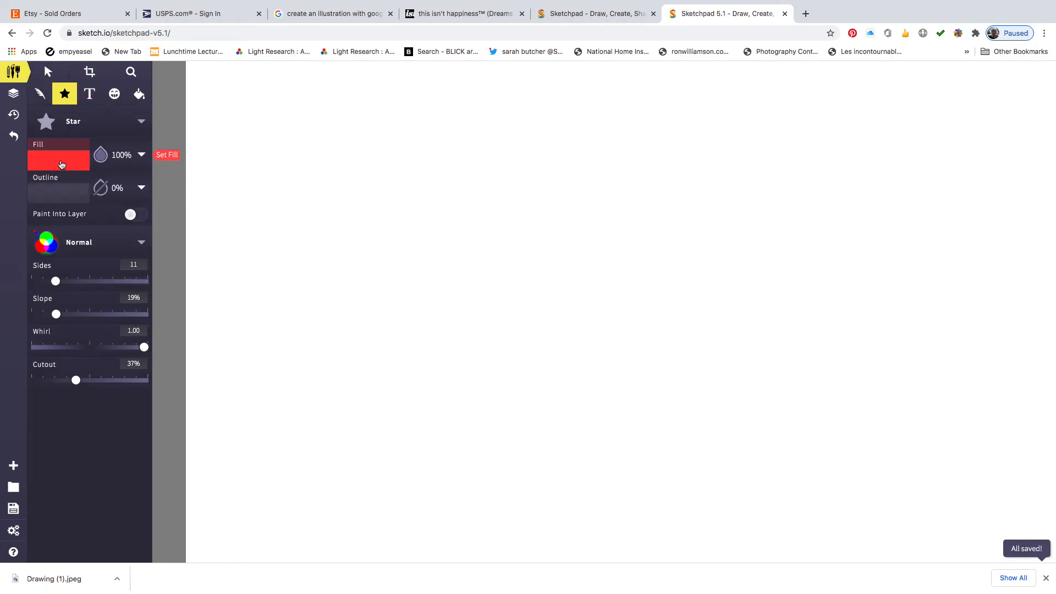
left_click(60, 163)
left_click(232, 235)
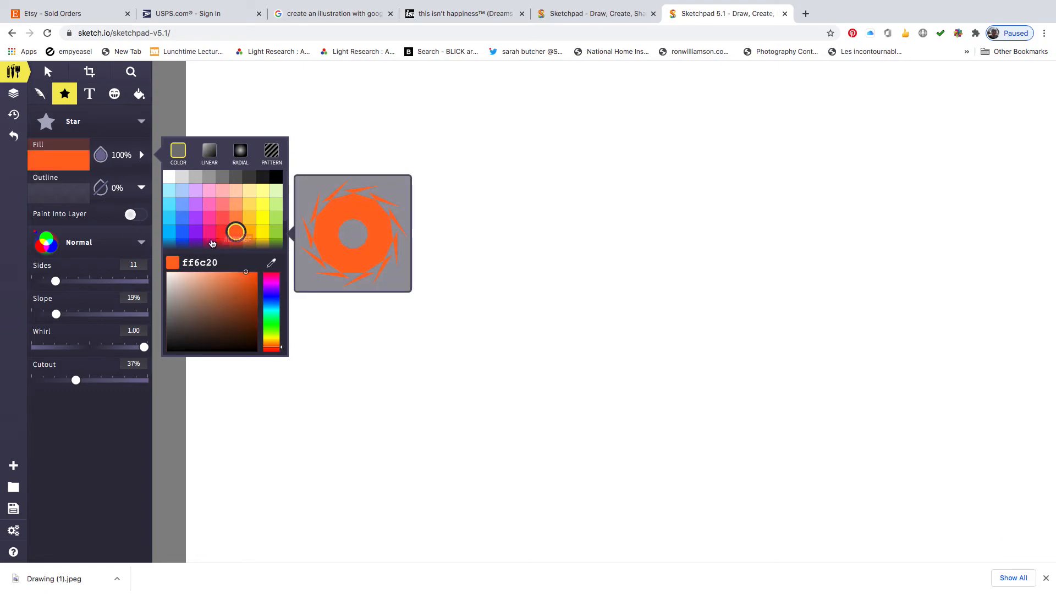
left_click_drag(351, 139, 339, 208)
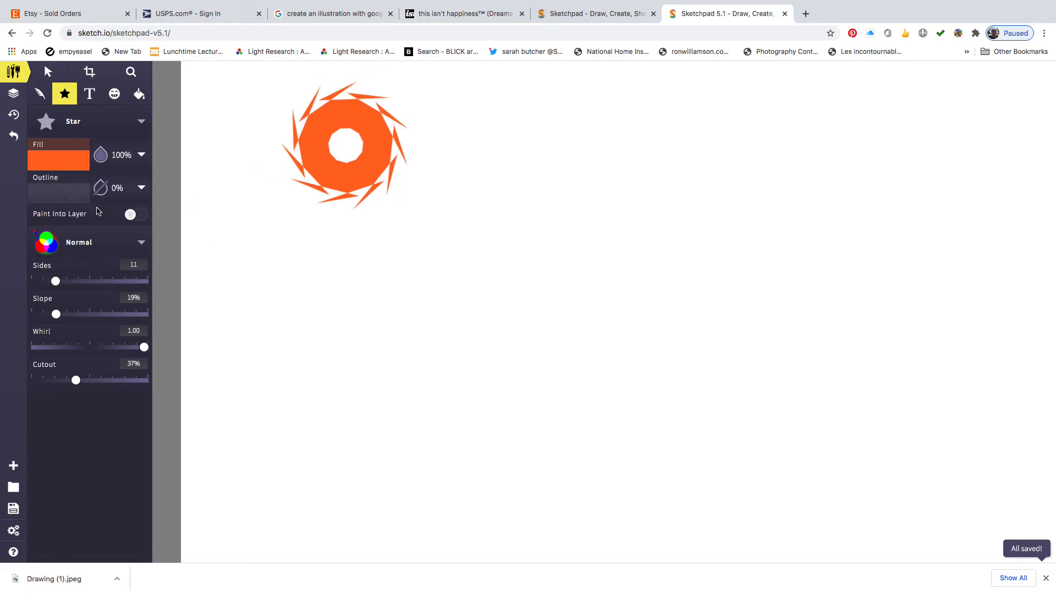
left_click(64, 162)
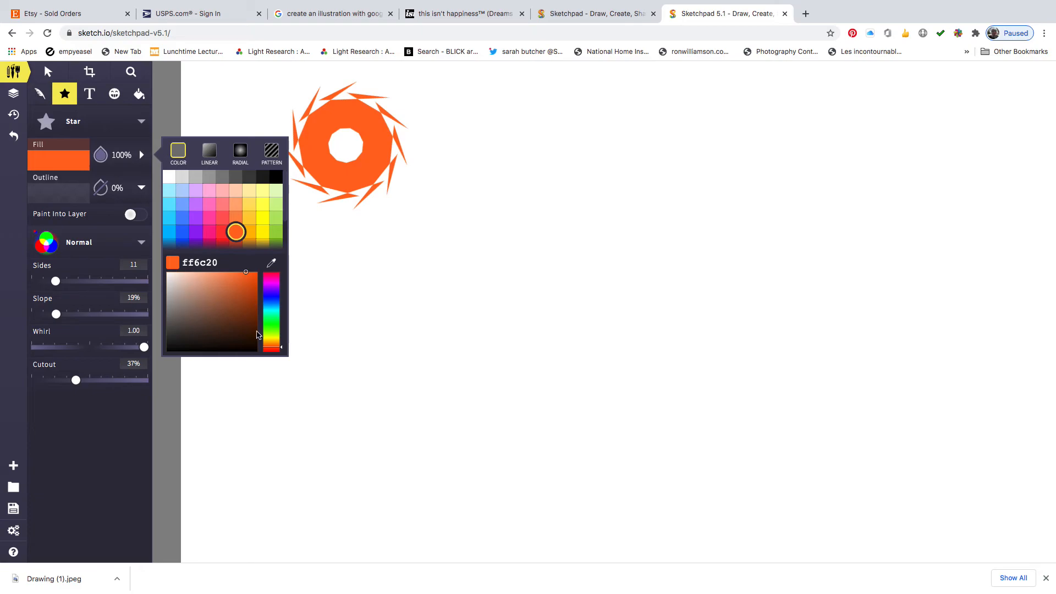
left_click(188, 280)
left_click_drag(376, 212, 433, 257)
Draw an e1713a orange star below and right of the peach star, and a smaller brownish-orange star beside the first orange one
left_click(62, 168)
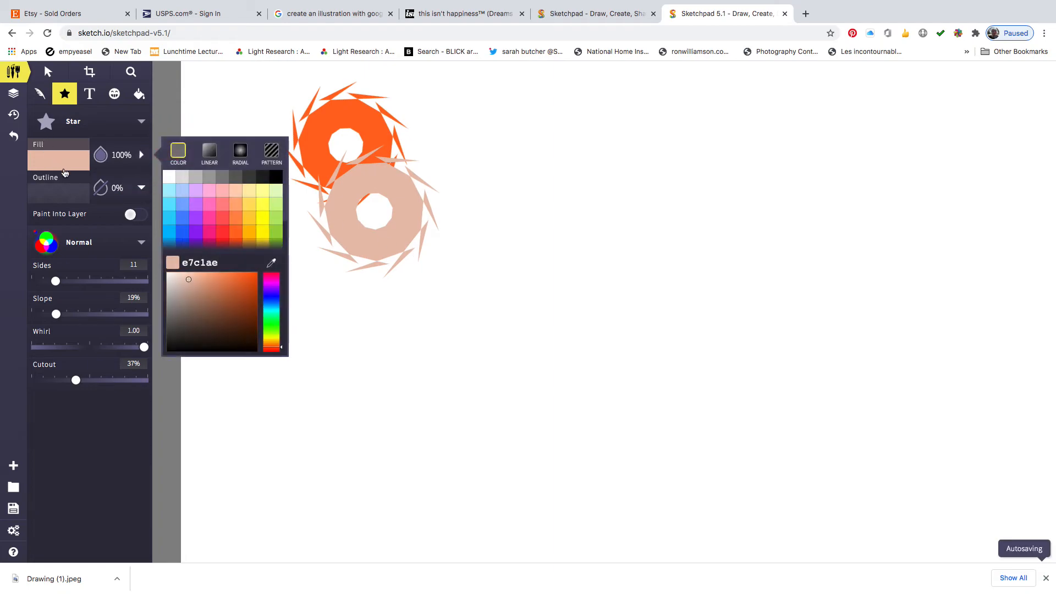
left_click(229, 278)
left_click_drag(454, 280, 525, 319)
left_click(77, 164)
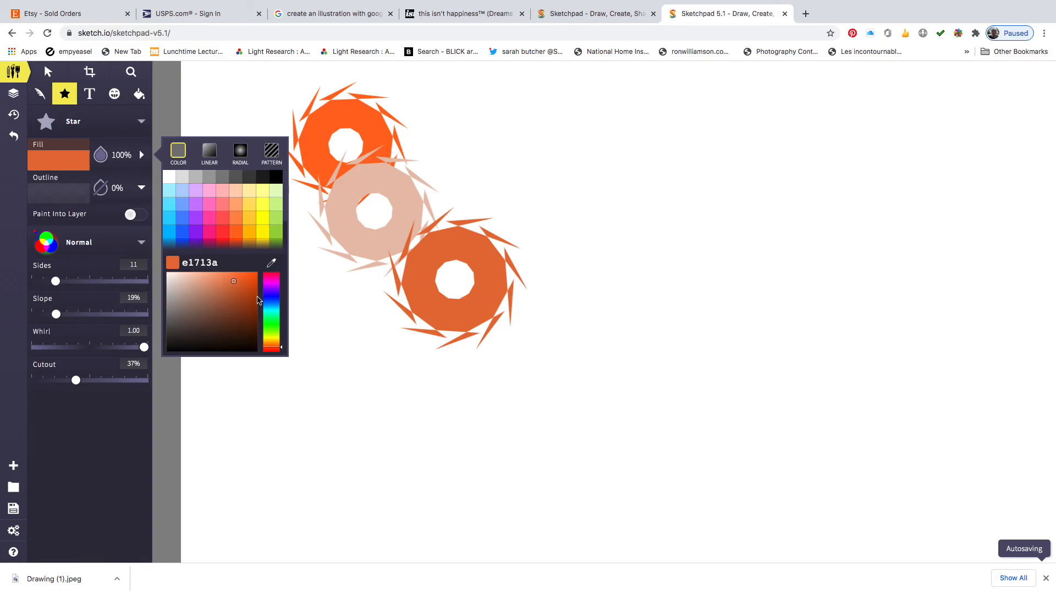
left_click(225, 286)
left_click_drag(433, 138, 479, 166)
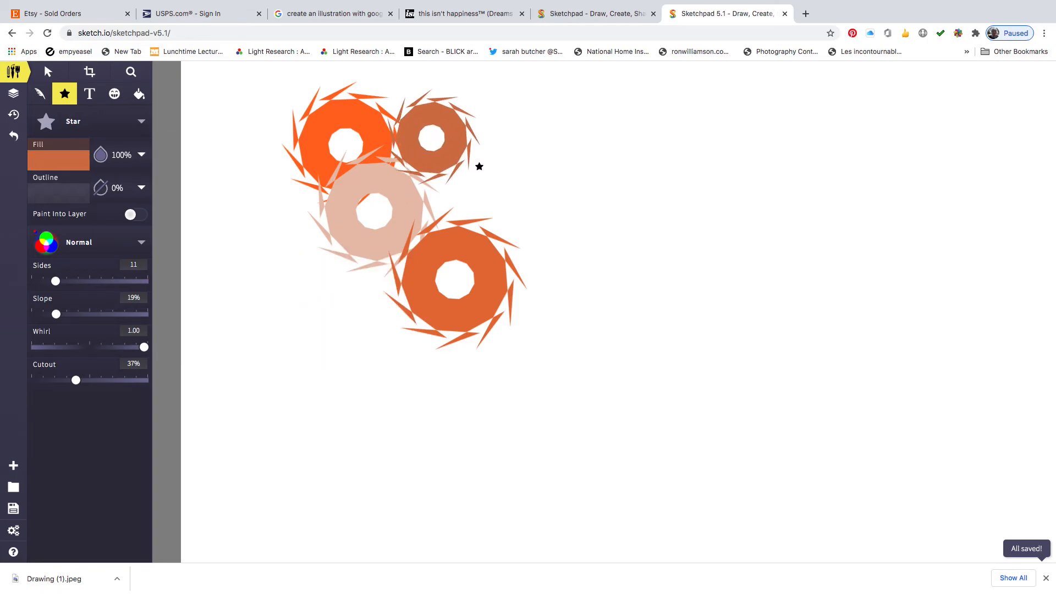
Draw a dark brown 5b280f star below and left of the peach star, and an 8c3206 star overlapping the small brownish-orange one
left_click(69, 163)
left_click_drag(243, 326, 242, 323)
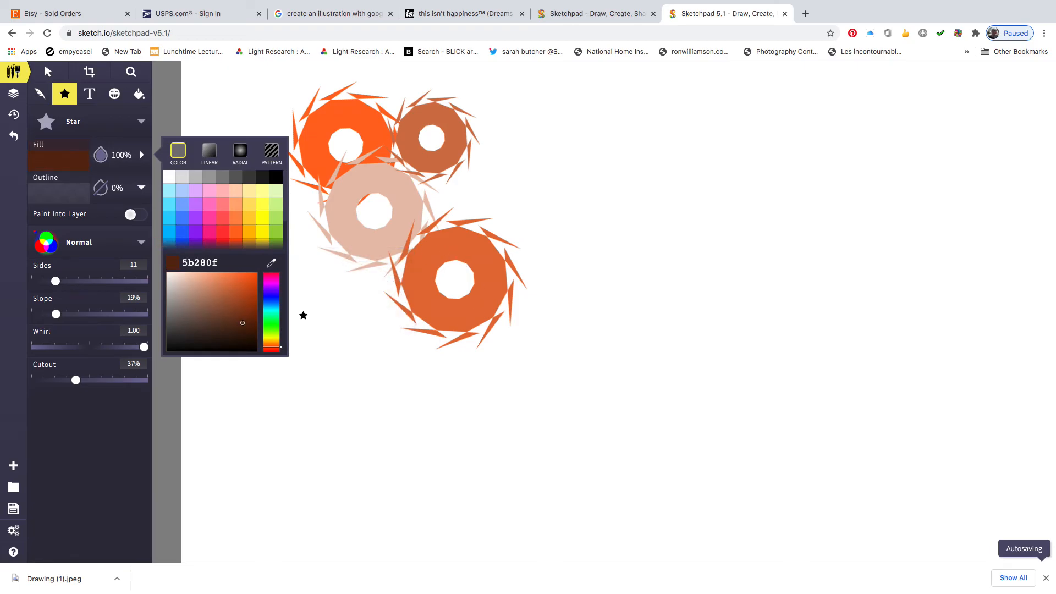
left_click_drag(320, 288, 380, 298)
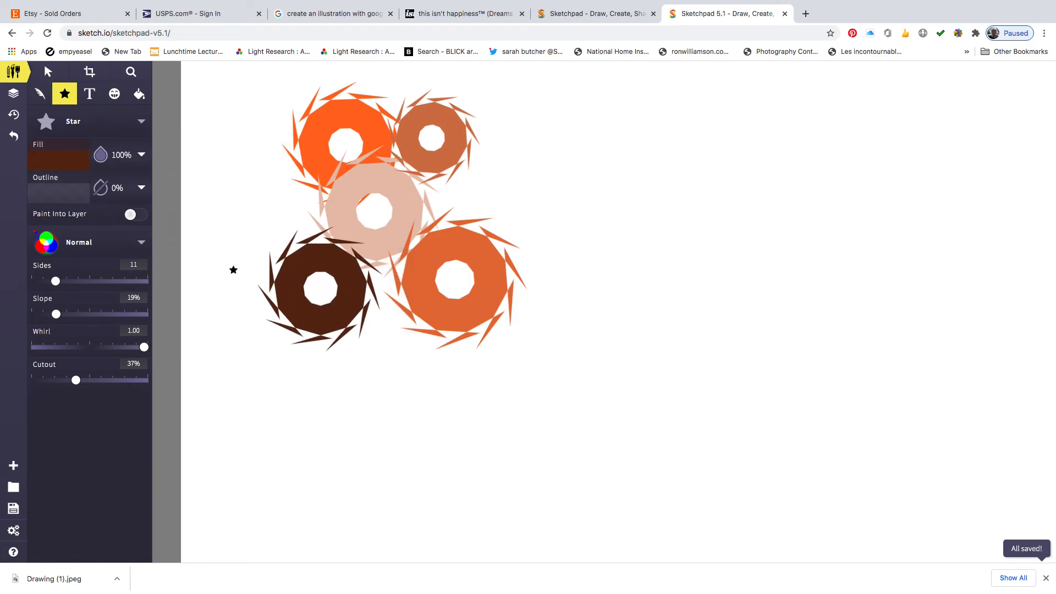
left_click(74, 161)
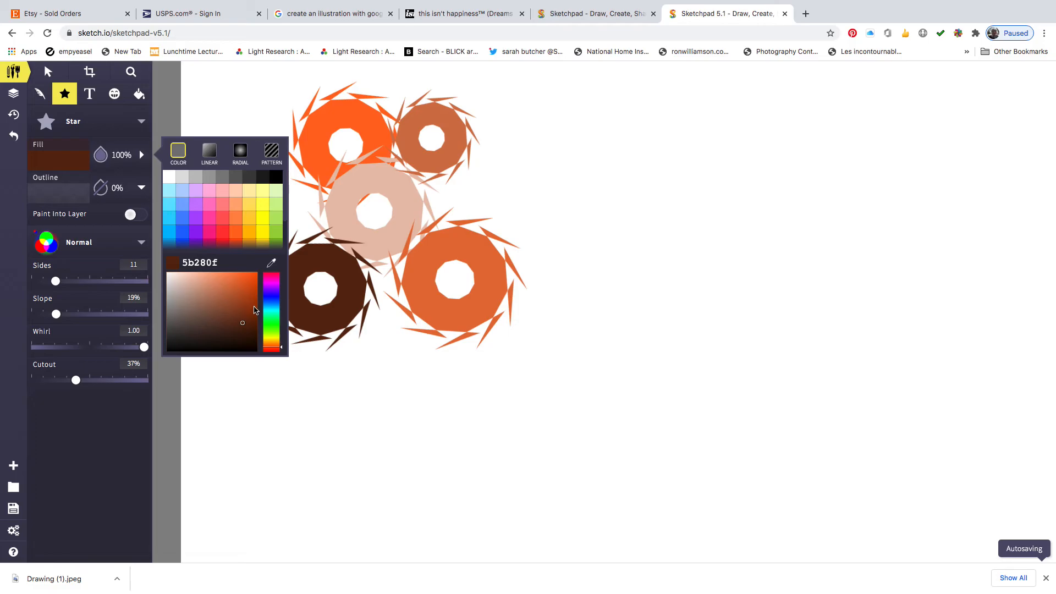
left_click(255, 311)
left_click_drag(452, 176, 516, 212)
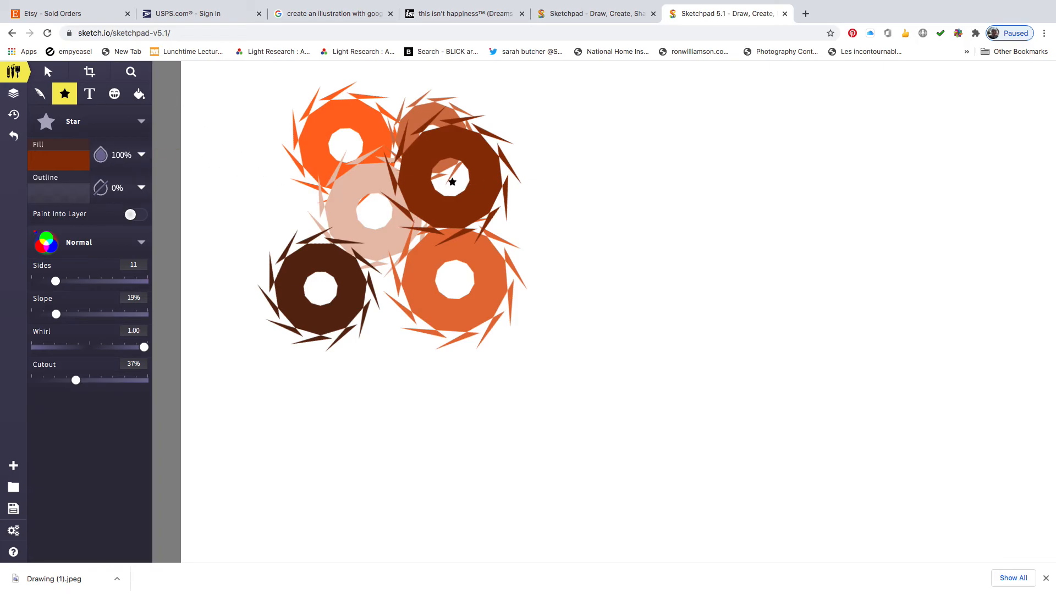
Draw a bright blue 2469ff star right of the 8c3206 brown star and a larger navy 113483 star below it
left_click(57, 163)
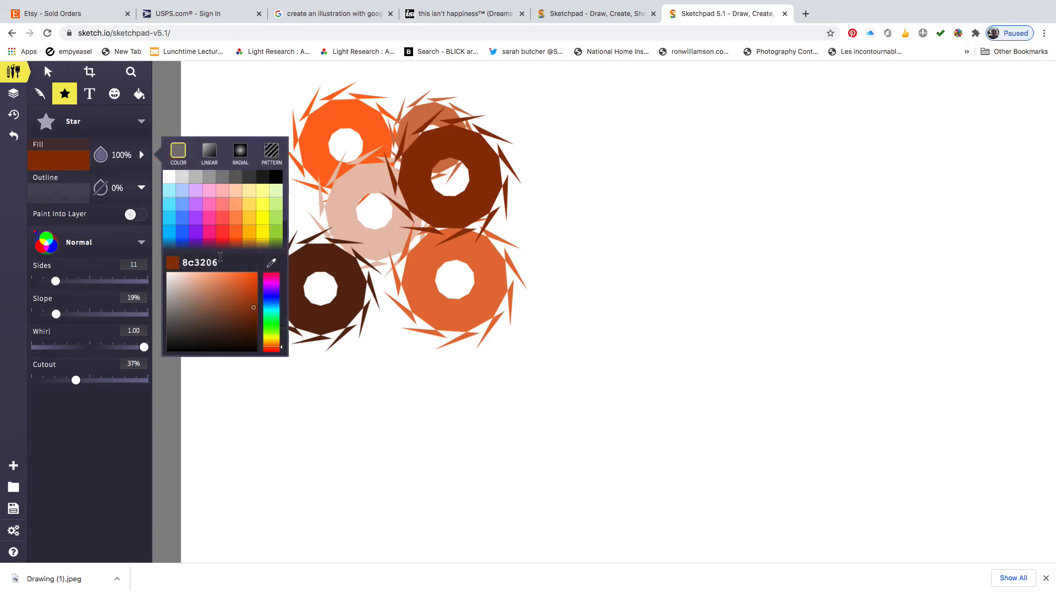
left_click(183, 232)
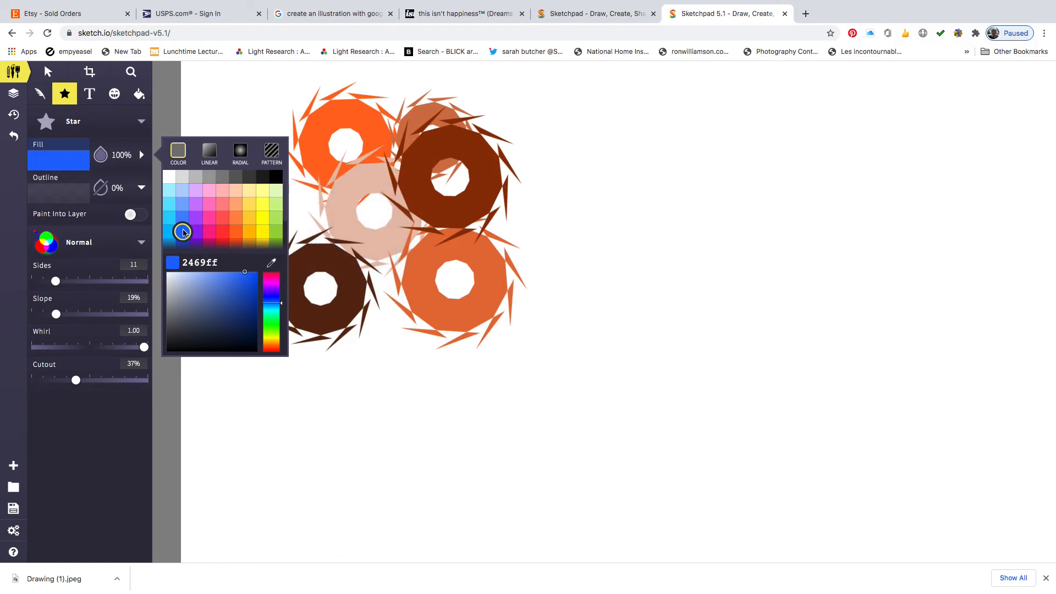
mouse_move(537, 200)
left_mouse_down()
mouse_move(561, 248)
mouse_move(575, 247)
left_mouse_up()
left_click(72, 163)
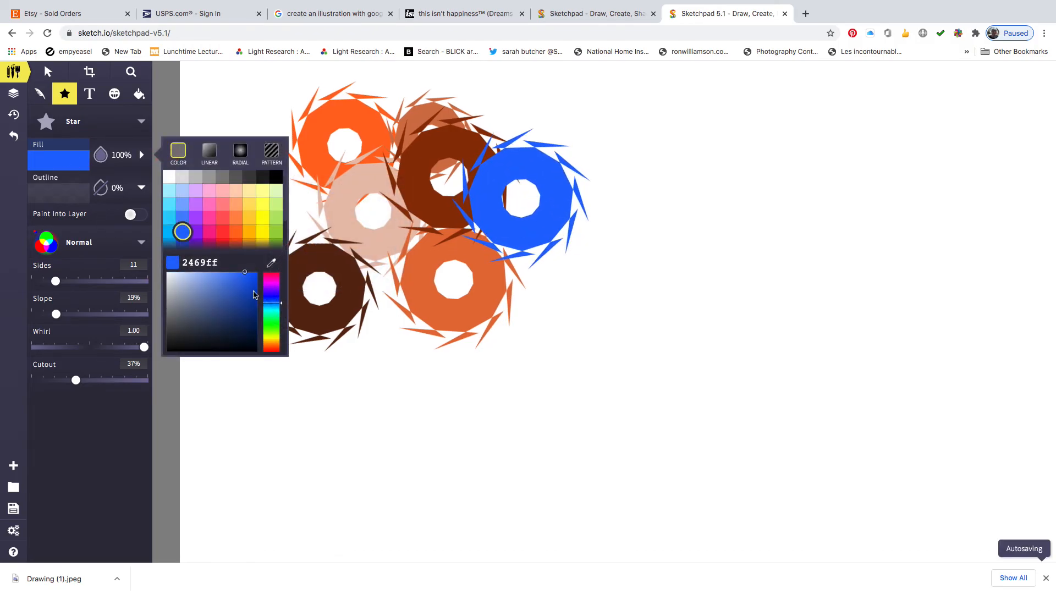
left_click(246, 313)
left_click_drag(585, 287, 622, 361)
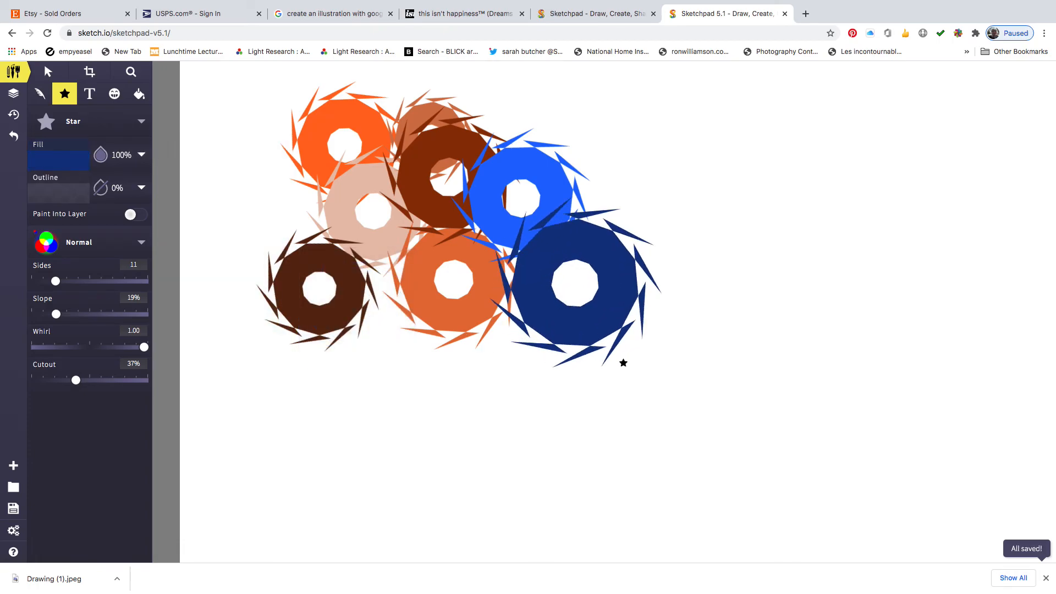
Draw a muted light blue star below the e1713a orange star and a paler c2d0ee star to its left
left_click(68, 163)
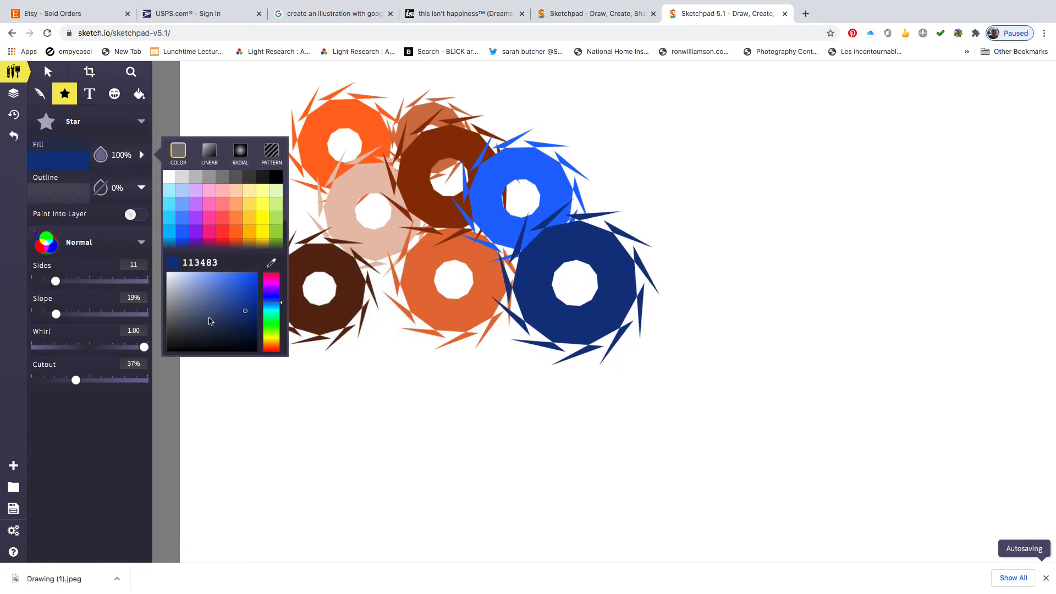
left_click(198, 285)
left_click_drag(472, 404, 529, 446)
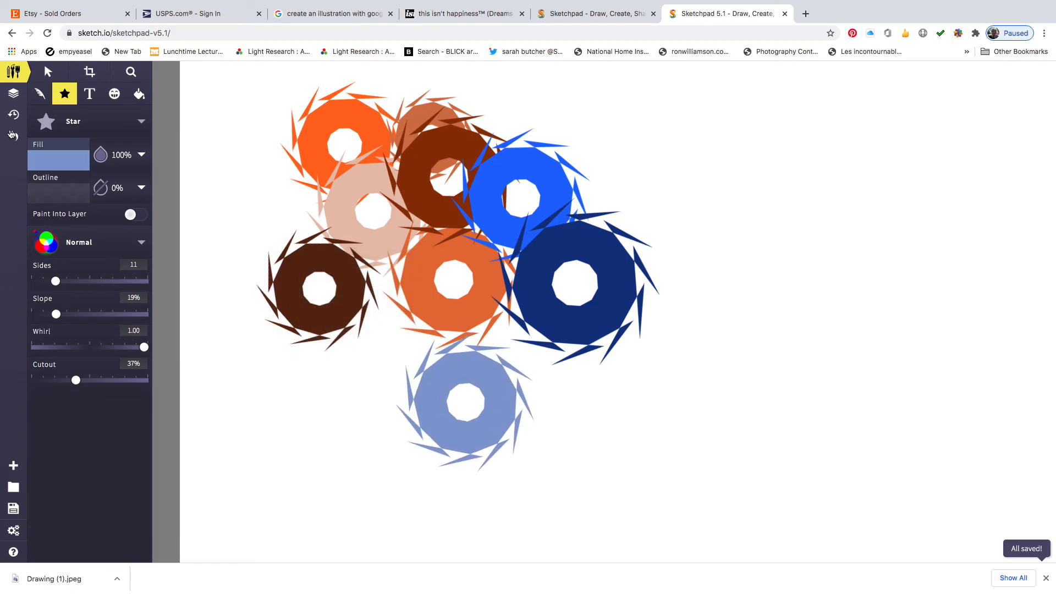
left_click(65, 163)
left_click(180, 283)
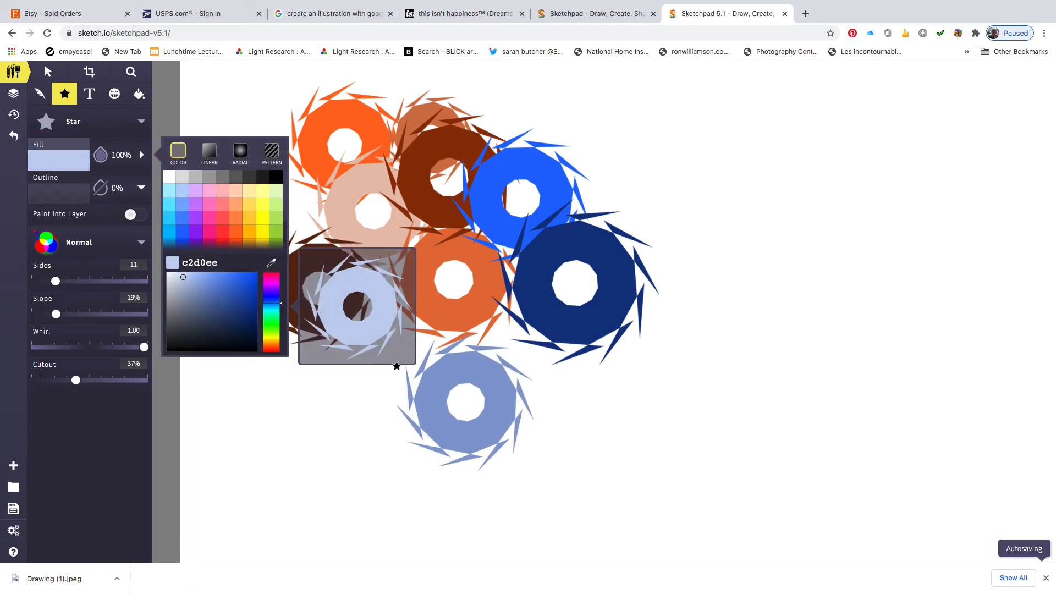
left_click_drag(358, 376, 416, 398)
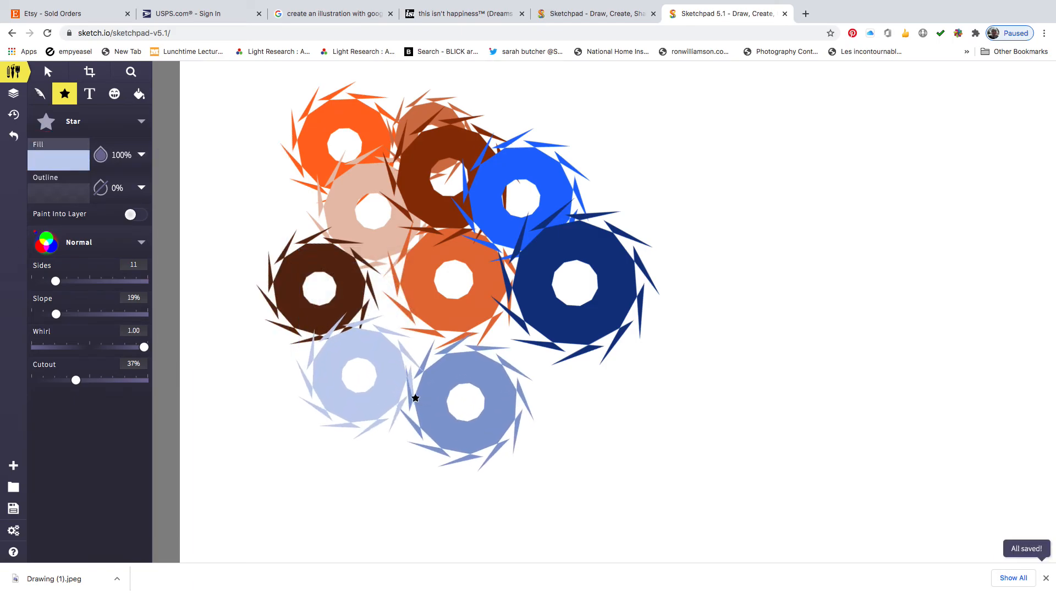
Draw a medium blue 6181c9 star above and right of the bright blue star
left_click(54, 161)
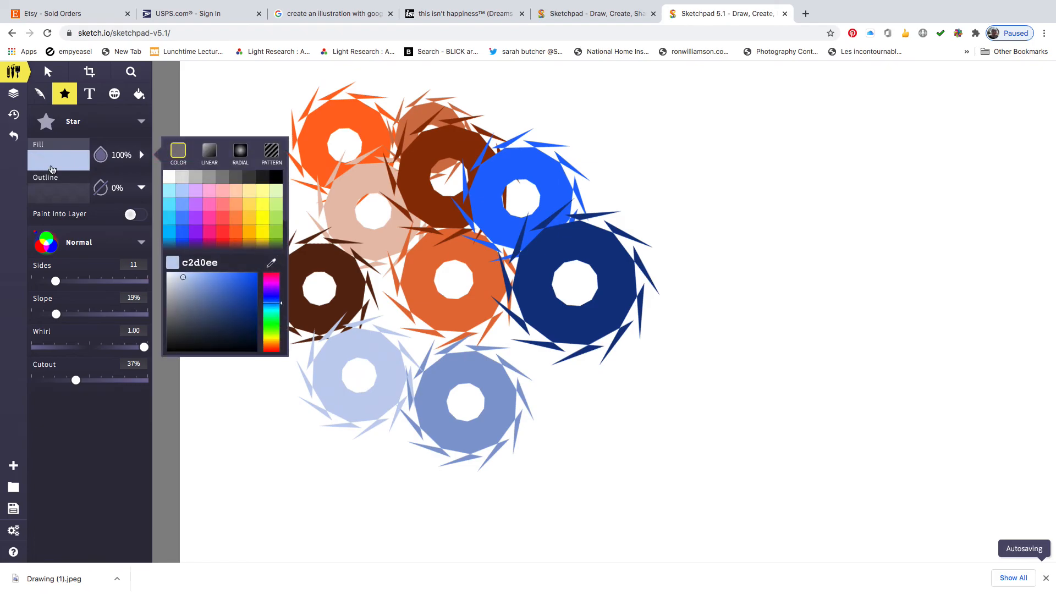
left_click(213, 289)
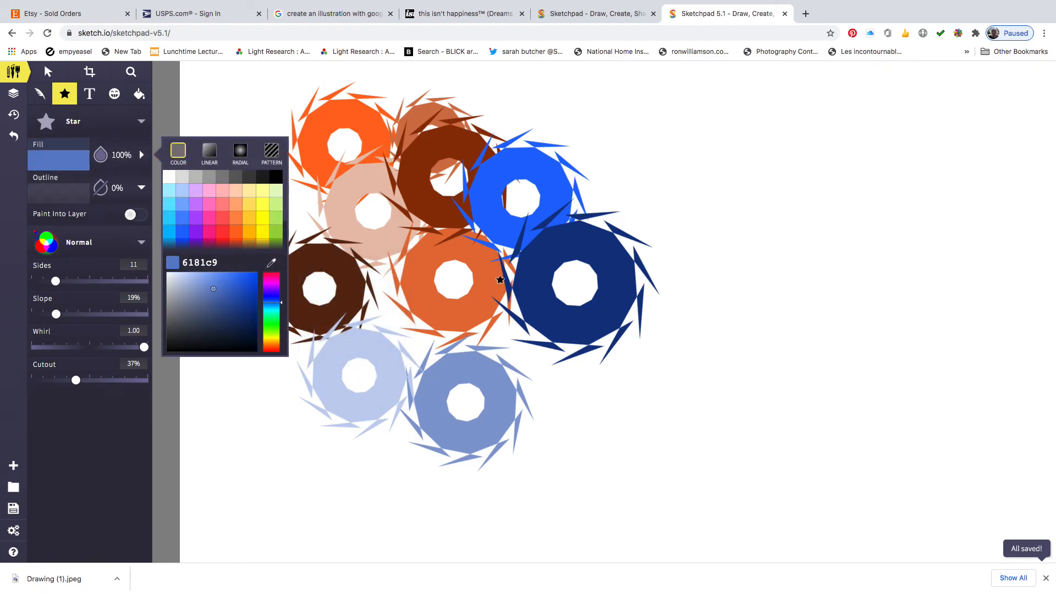
left_click_drag(632, 123, 686, 186)
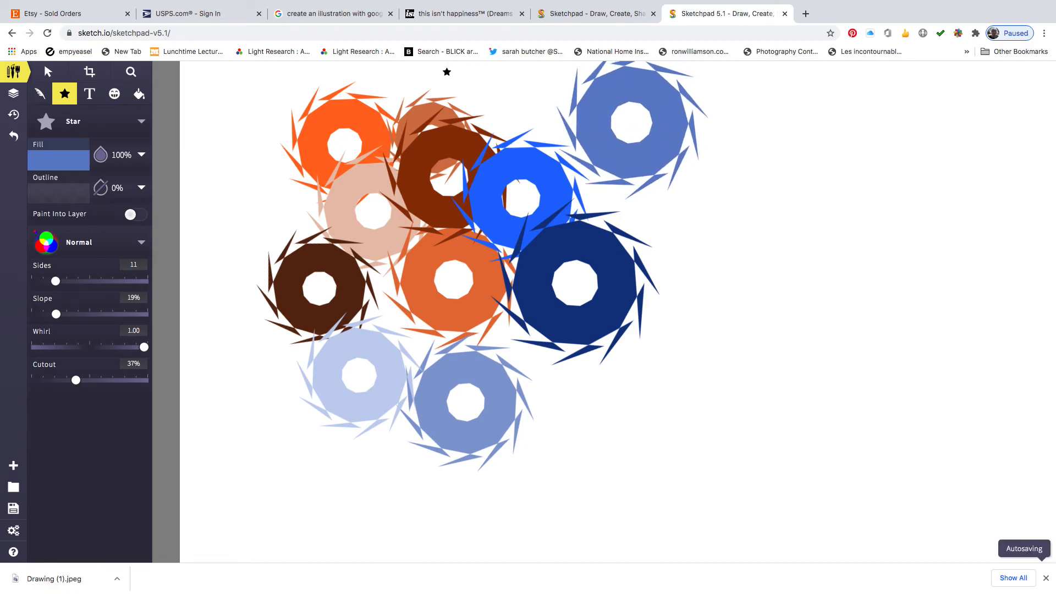
Enlarge and rotate the medium blue 6181c9 star and place it over the bright blue and navy stars
left_click(48, 72)
left_click_drag(621, 133, 686, 216)
left_click_drag(702, 85, 727, 165)
left_click_drag(709, 384, 698, 512)
left_click_drag(679, 308, 555, 218)
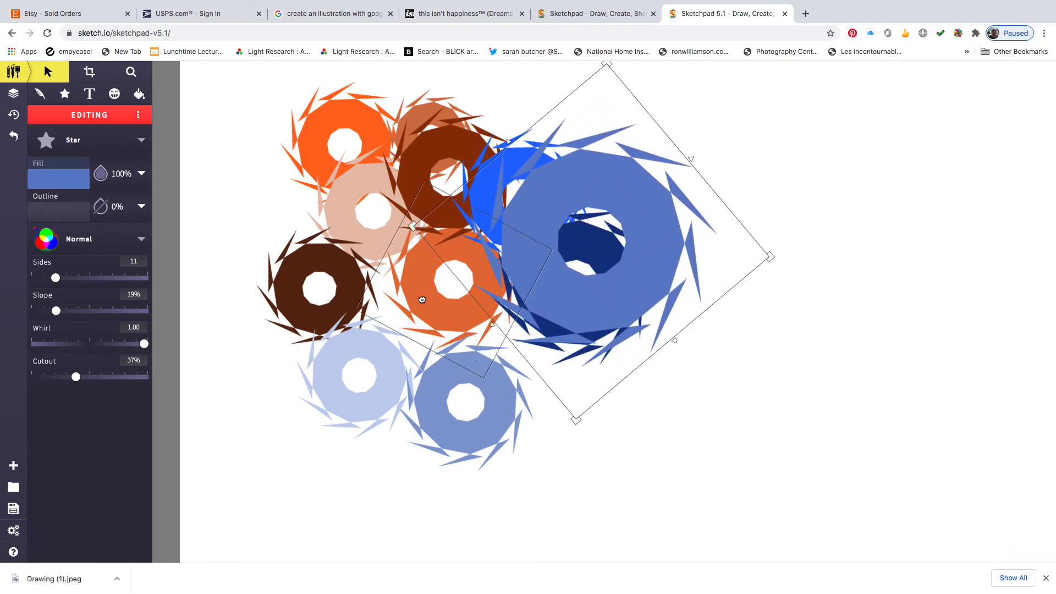
Shrink the e1713a orange star and place it just below the enlarged blue star
left_click(421, 298)
left_click_drag(425, 186, 753, 258)
left_click_drag(770, 306, 649, 372)
Move the muted light blue and 8c3206 brown stars to the large blue star's right side, and the peach star below it
left_click_drag(507, 378, 723, 213)
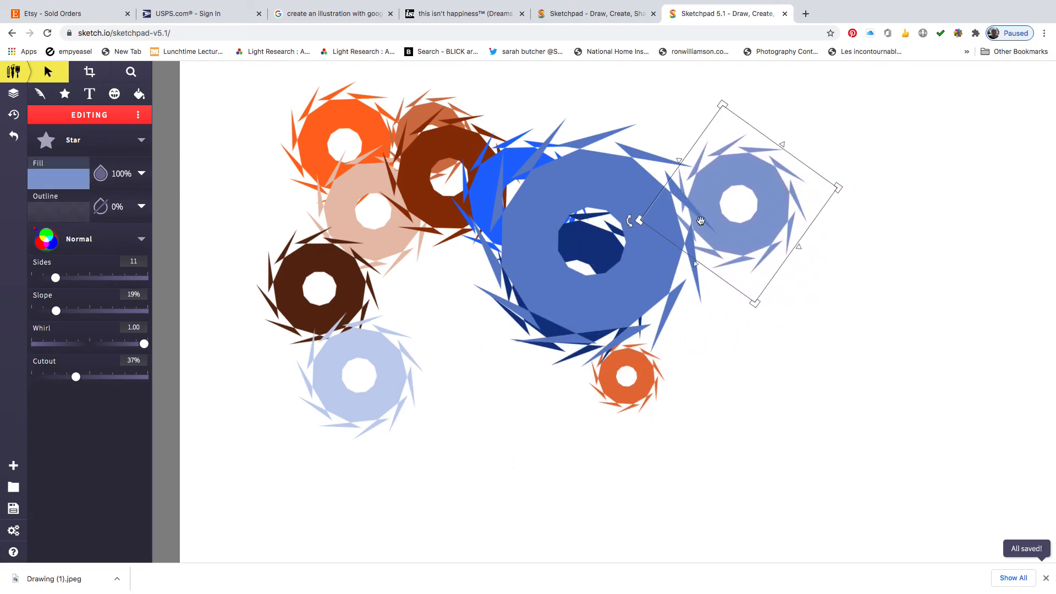
left_click_drag(437, 146, 681, 273)
left_click_drag(353, 220, 532, 452)
Place the terracotta star over the large blue star's lower-left edge, enlarged and sent to the front
left_click_drag(421, 137, 490, 335)
right_click(490, 336)
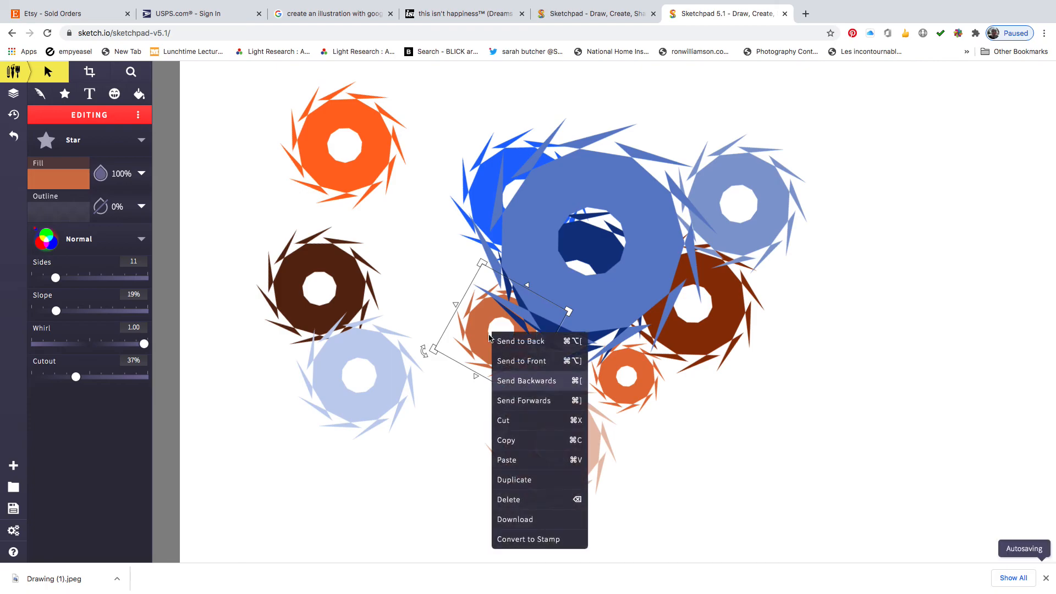
left_click(517, 363)
left_click_drag(569, 311, 645, 289)
Send the navy star to the front and move it below and left of the terracotta star
left_click(598, 251)
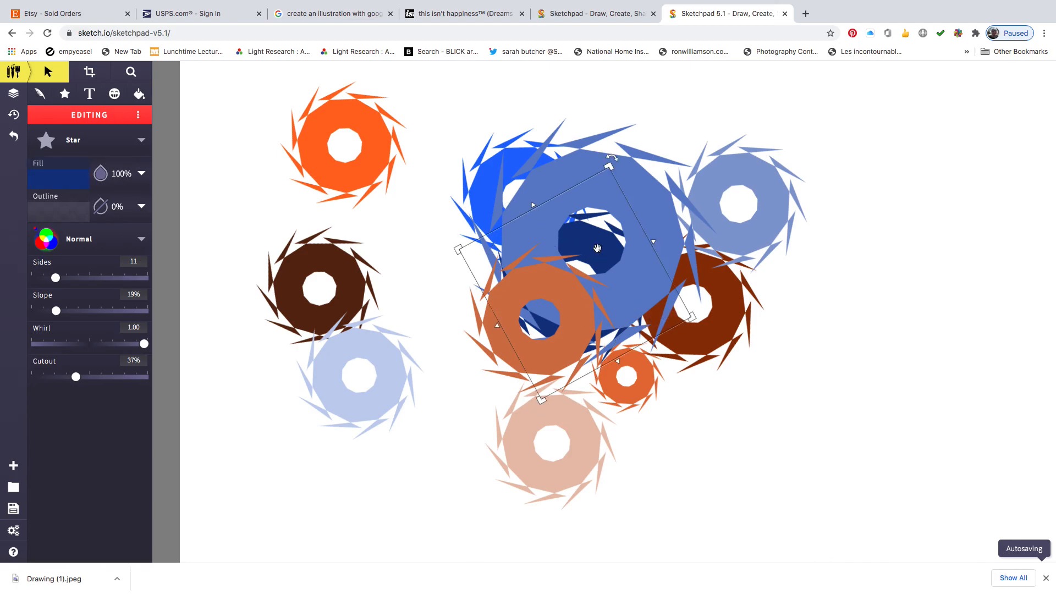
right_click(599, 249)
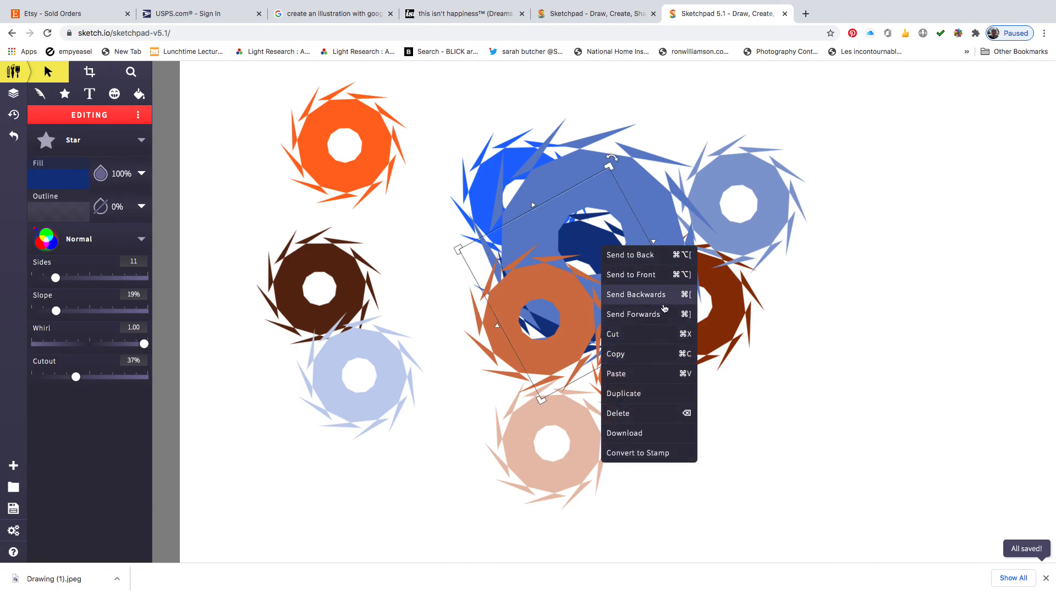
left_click(631, 275)
left_click_drag(537, 278, 442, 366)
Move the bright orange star to the bright blue star's lower left, and place the dark brown star, enlarged, overlapping the orange one
left_click(391, 238)
left_click(367, 122)
left_click_drag(334, 166, 459, 251)
left_click(289, 251)
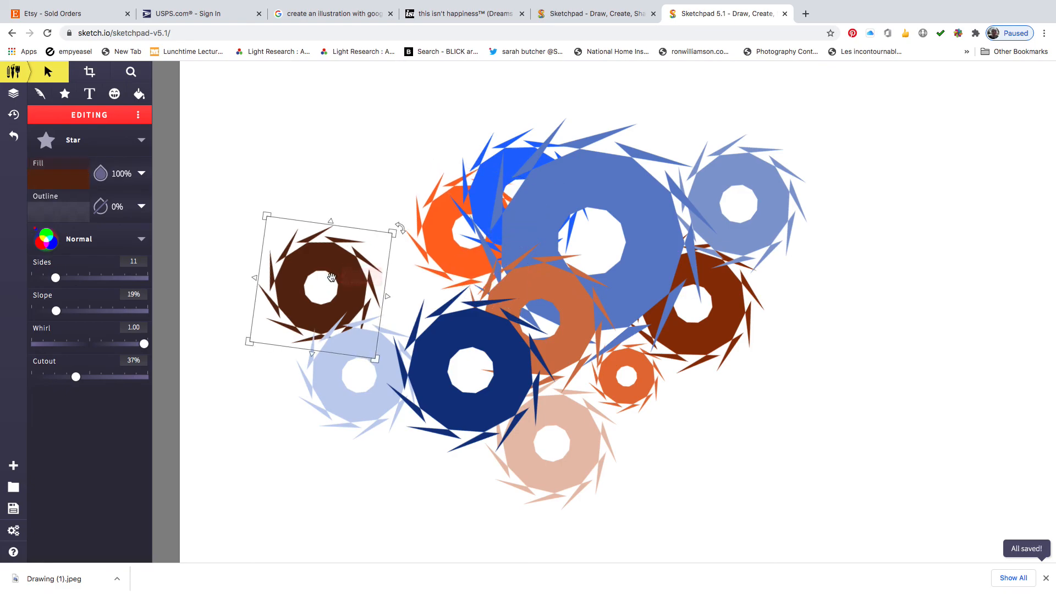
left_click_drag(267, 216, 407, 270)
Move the pale blue star to the small orange star's right side, just below the reddish-brown star
left_click(338, 374)
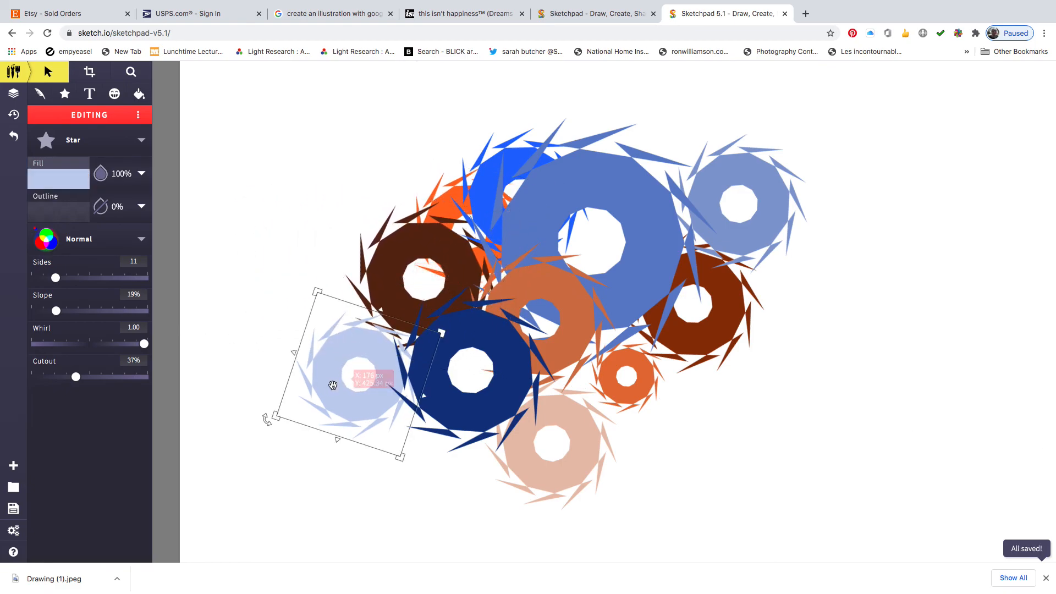
left_click_drag(335, 333, 670, 353)
left_click(295, 121)
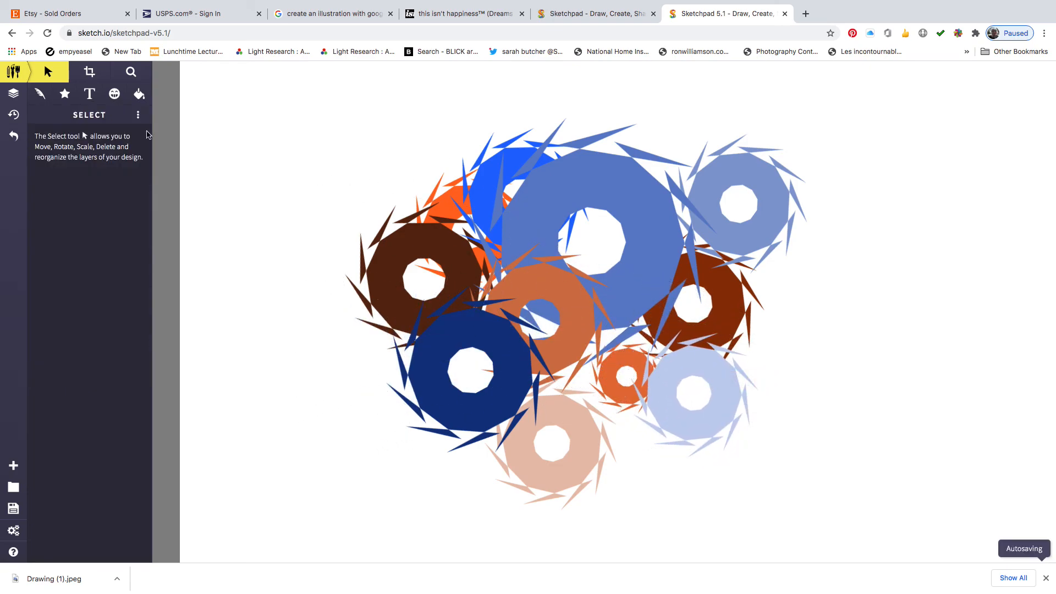
Open the overview of saved drawings
left_click(531, 212)
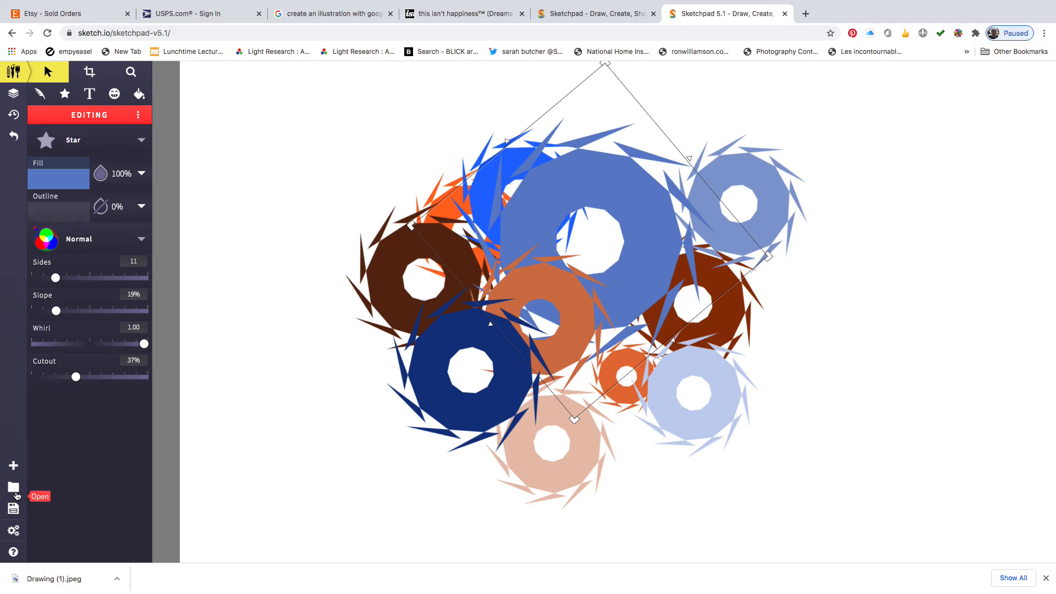
left_click(15, 493)
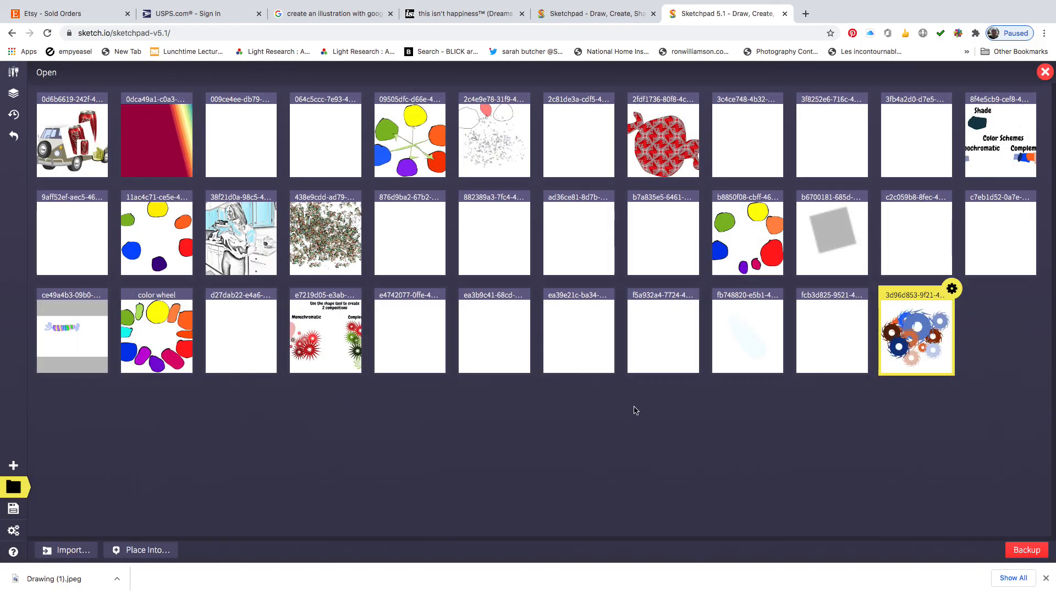